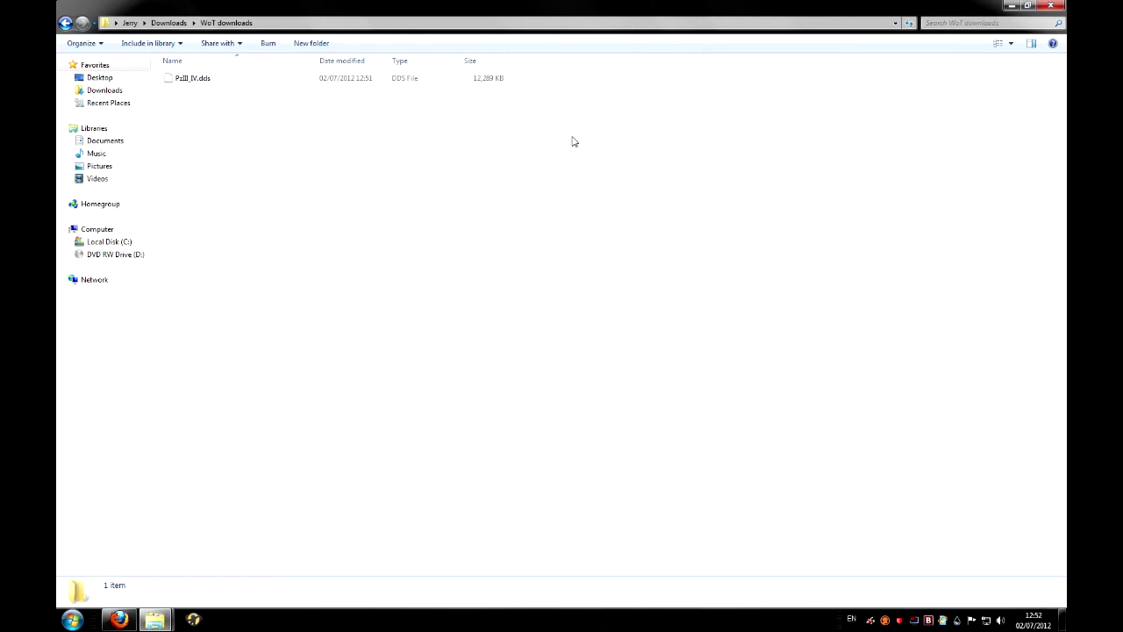
{"action": "left_click_drag", "start_coordinate": [282, 145], "coordinate": [178, 81]}
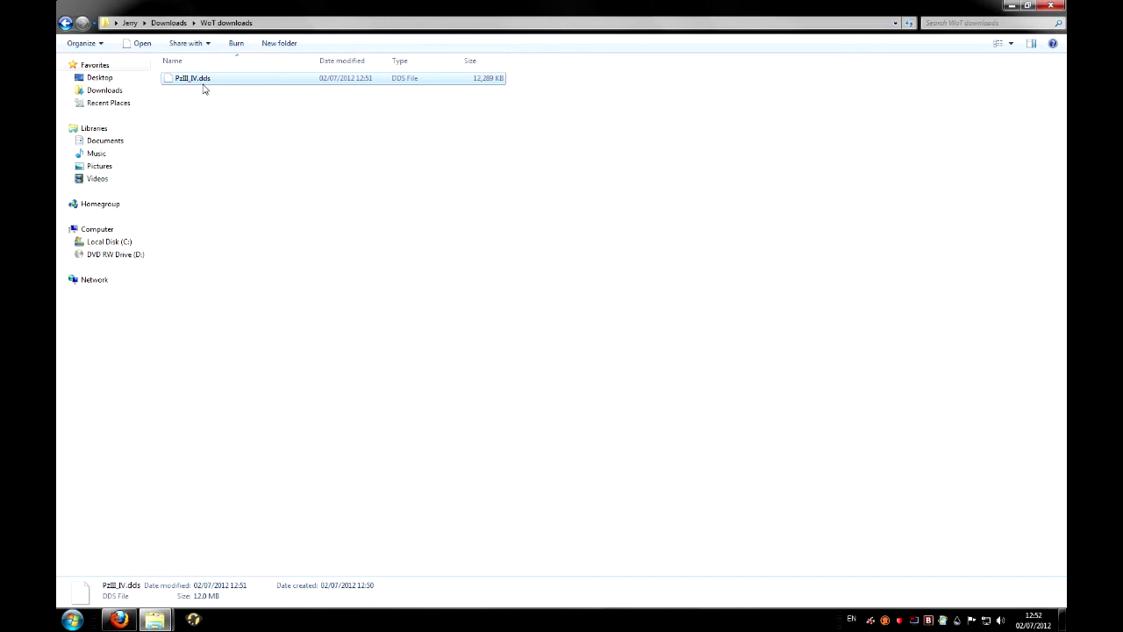
{"action": "left_click", "coordinate": [204, 112]}
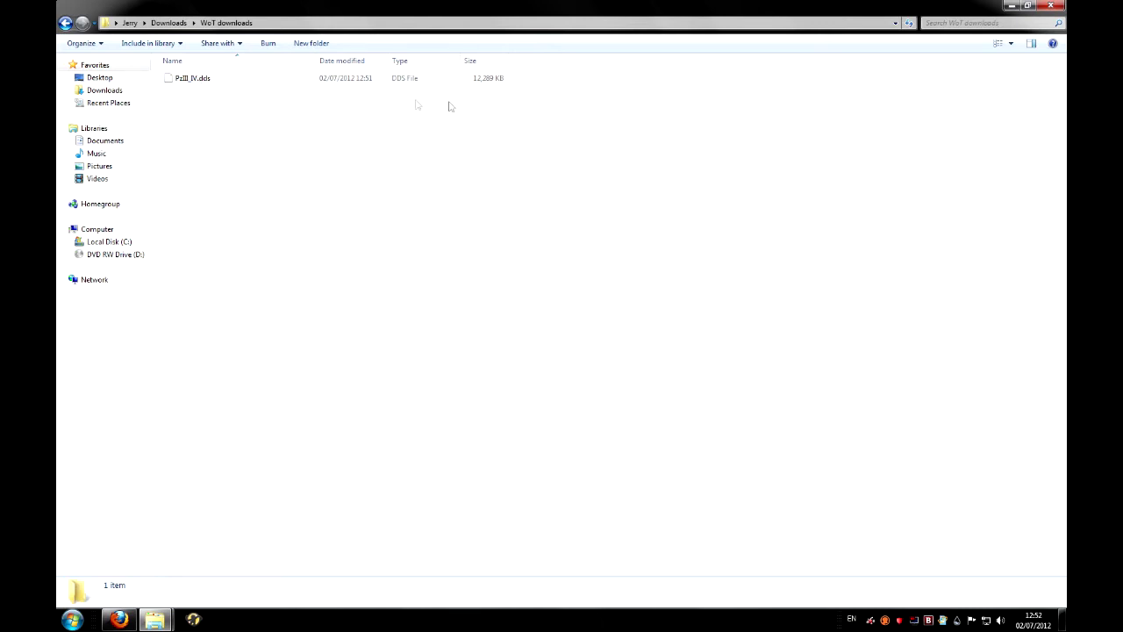
{"action": "left_click_drag", "start_coordinate": [551, 95], "coordinate": [239, 91]}
Switch to the other Explorer window and go up to the World of Tanks installation folder.
{"action": "left_click", "coordinate": [155, 619]}
{"action": "left_click", "coordinate": [158, 597]}
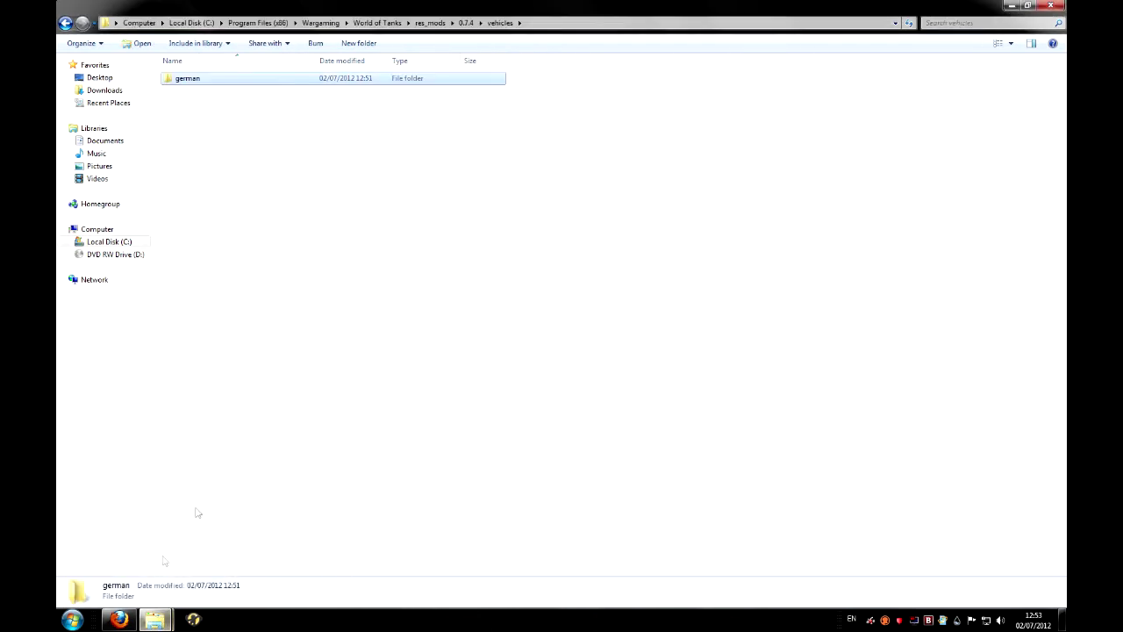
{"action": "left_click", "coordinate": [374, 24]}
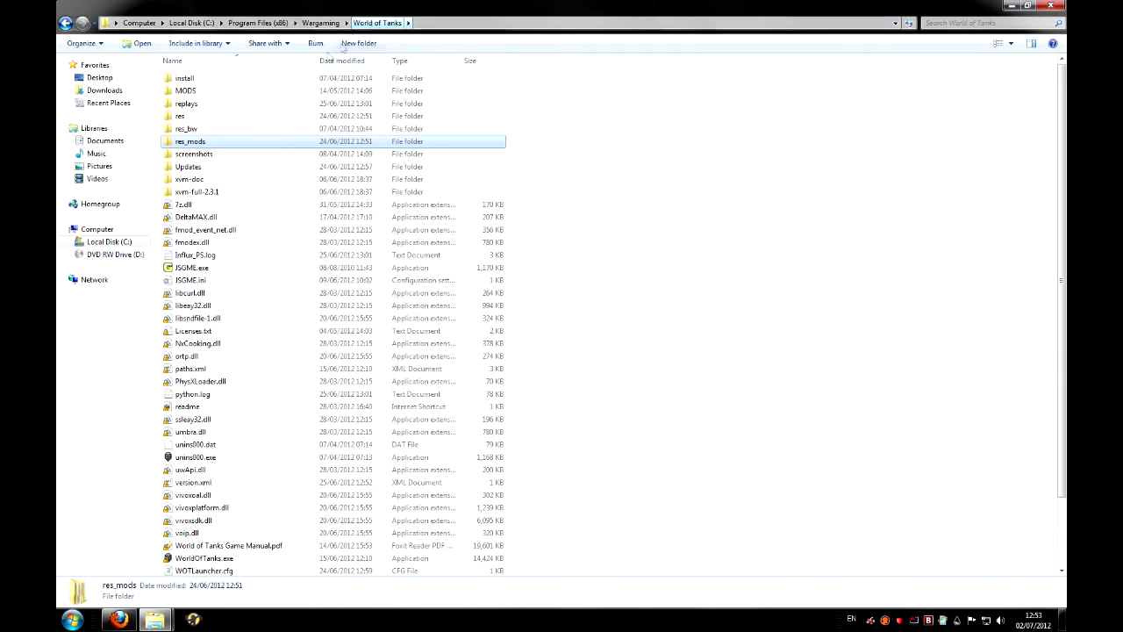
{"action": "left_click", "coordinate": [660, 239]}
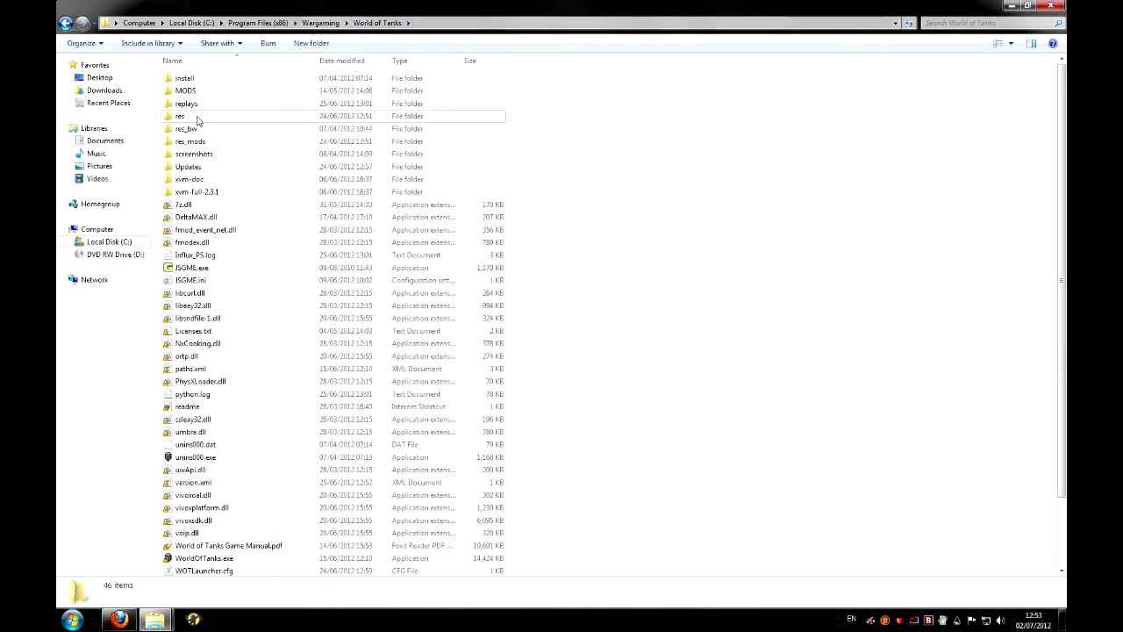
Open the res\packages folder and select the German vehicles package, vehicles_german.pkg.
{"action": "double_click", "coordinate": [179, 116]}
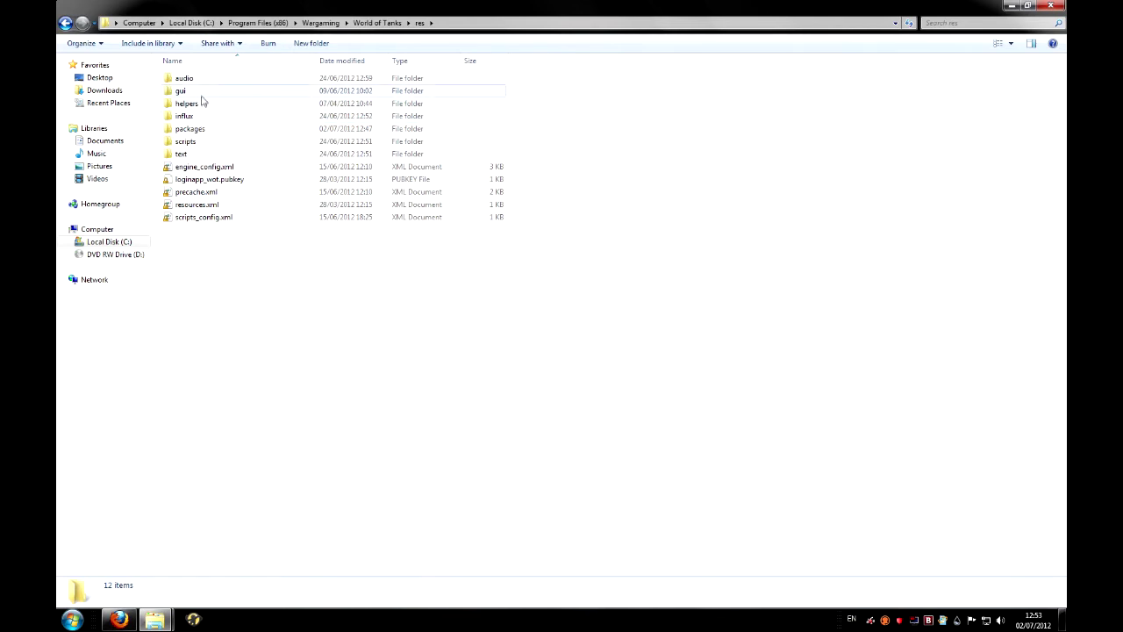
{"action": "double_click", "coordinate": [205, 132]}
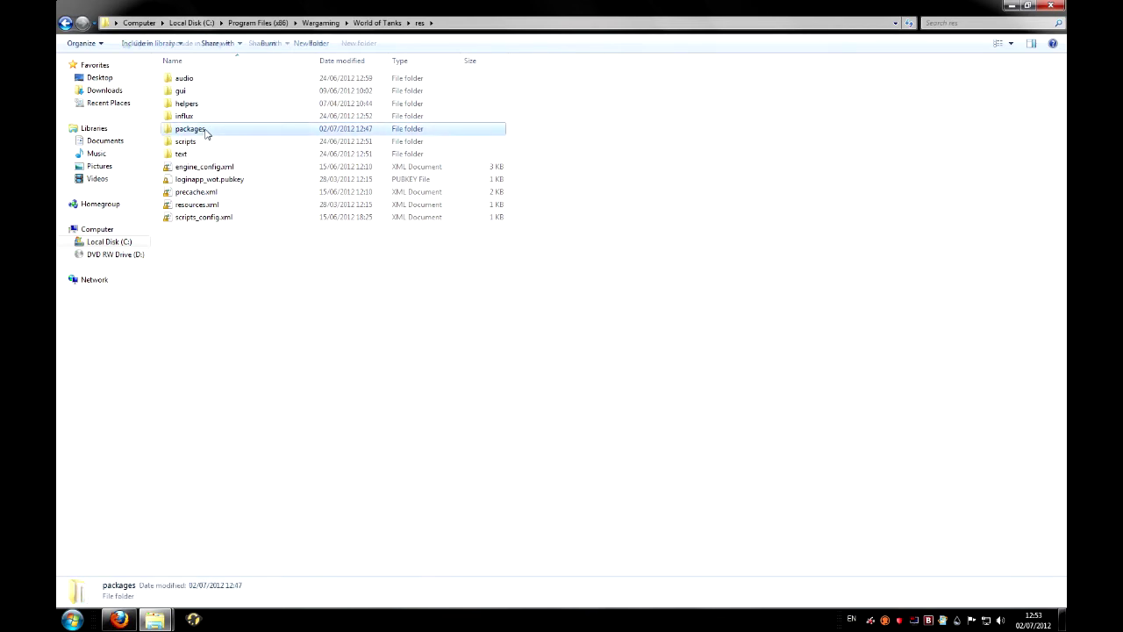
{"action": "scroll", "coordinate": [293, 213], "scroll_direction": "down", "scroll_amount": 2}
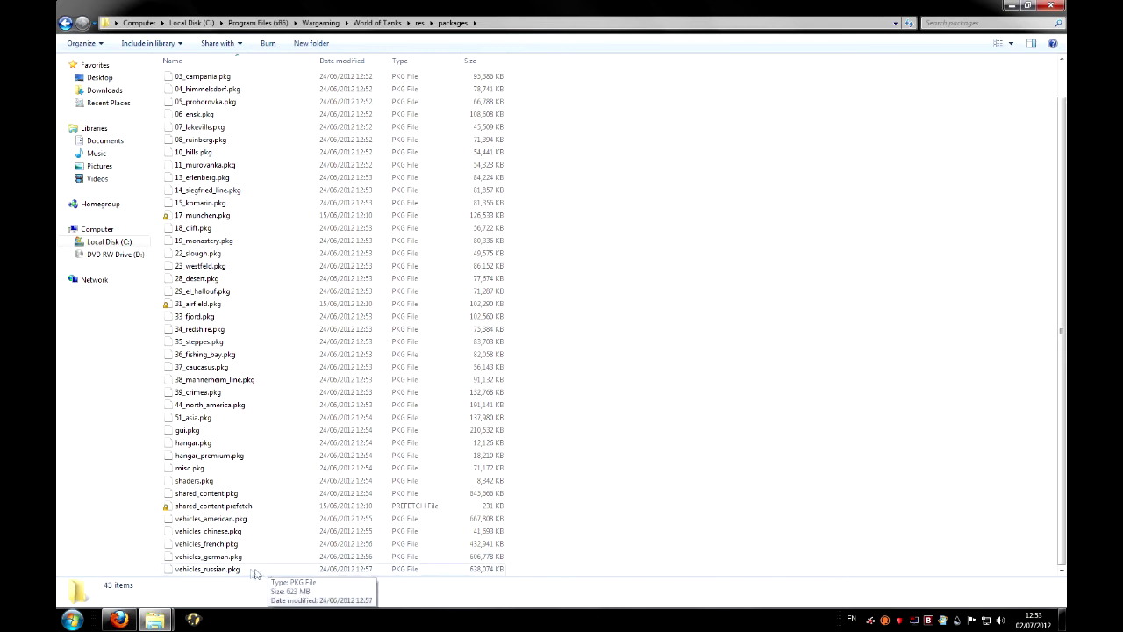
{"action": "left_click", "coordinate": [202, 559]}
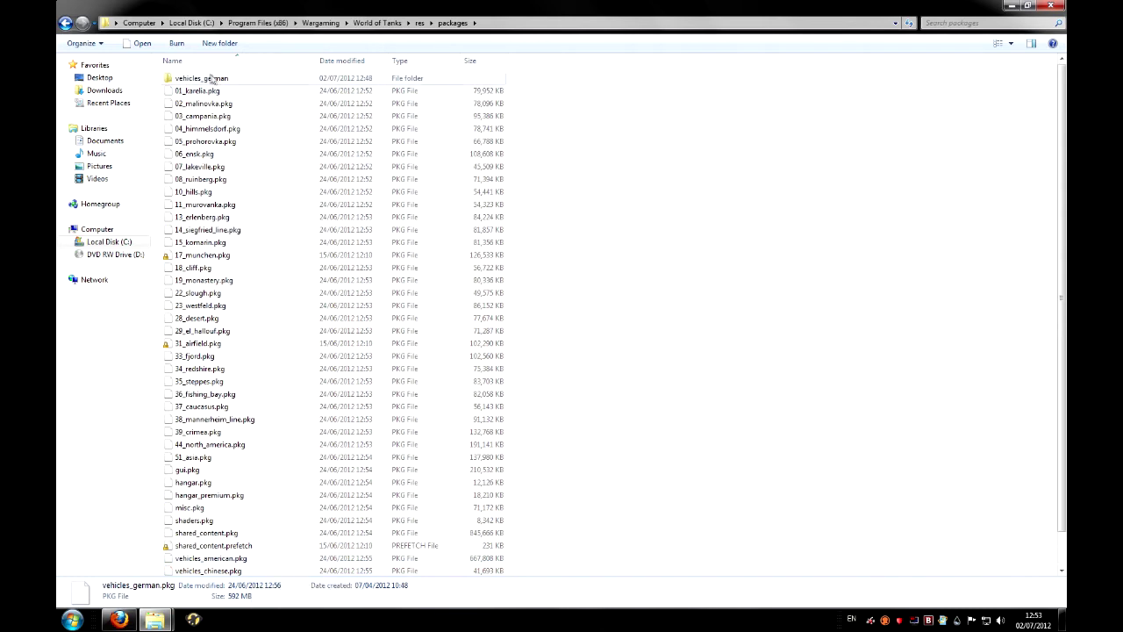
View the contents of the vehicles_german folder in packages and return to the World of Tanks folder.
{"action": "double_click", "coordinate": [217, 82]}
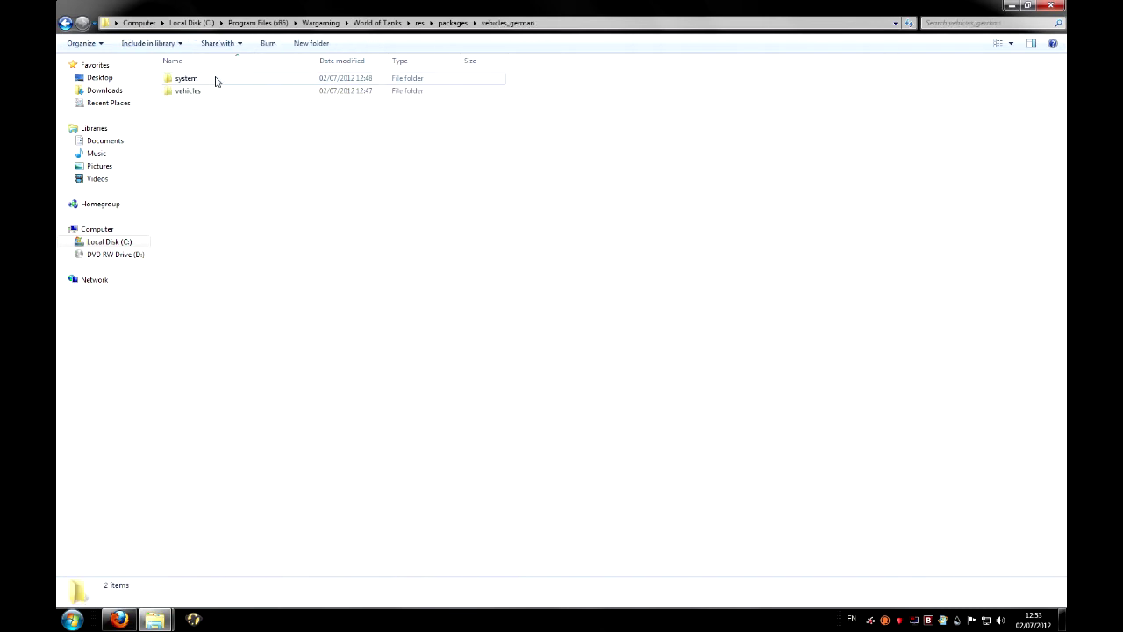
{"action": "key", "text": "BackSpace"}
{"action": "key", "text": "BackSpace"}
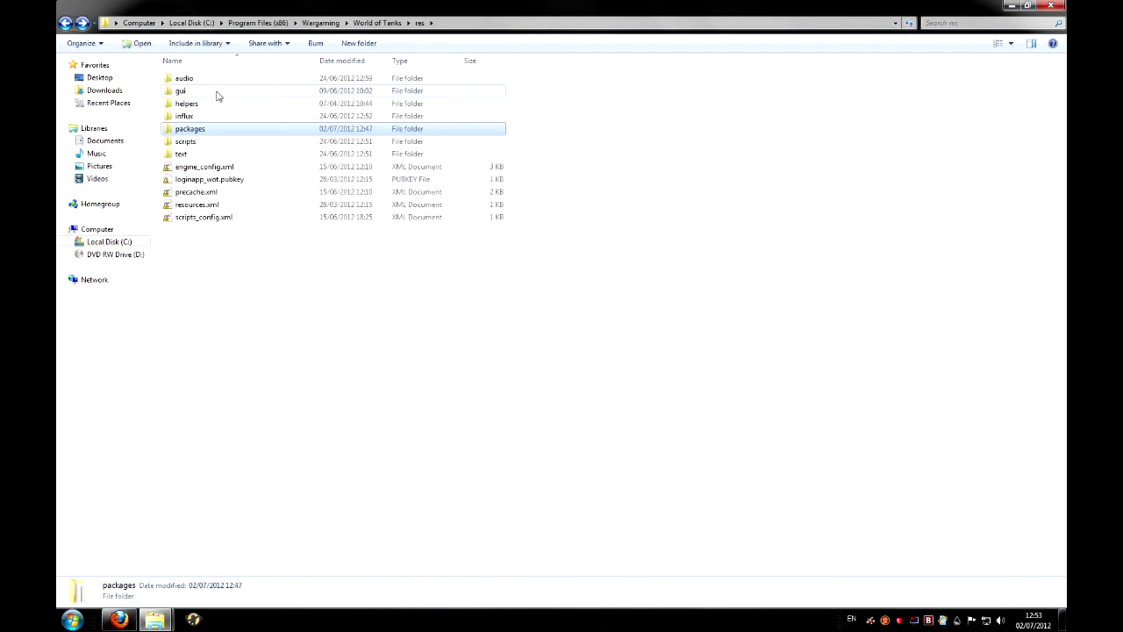
{"action": "key", "text": "BackSpace"}
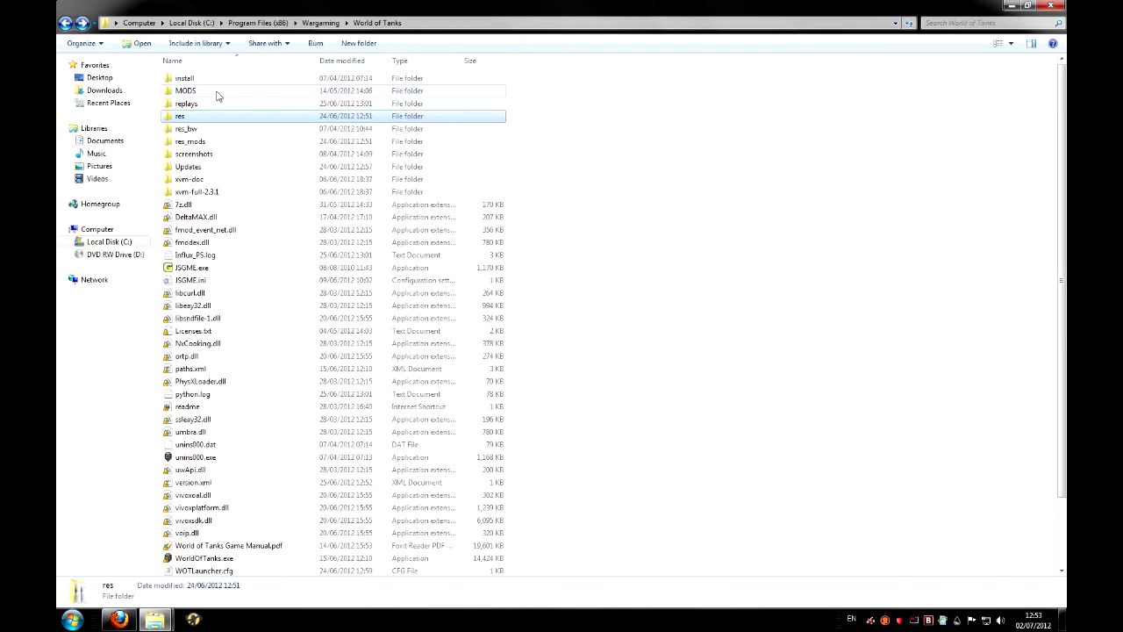
Open the res_mods\0.7.4\vehicles\german folder to examine the mod folder structure.
{"action": "left_click", "coordinate": [220, 143]}
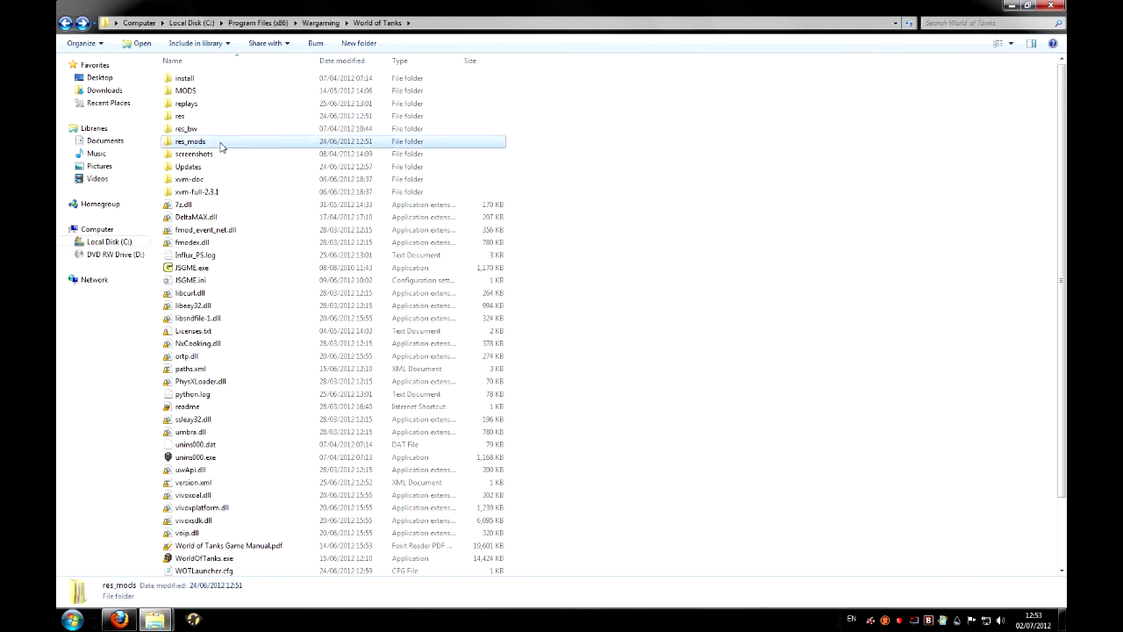
{"action": "double_click", "coordinate": [220, 147]}
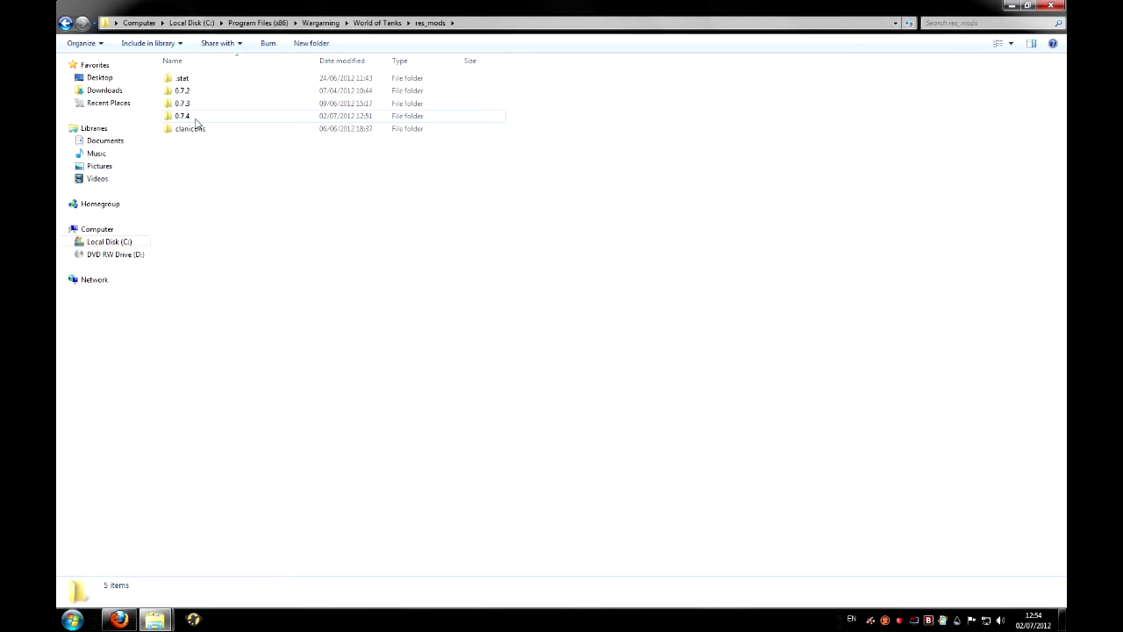
{"action": "mouse_move", "coordinate": [190, 127]}
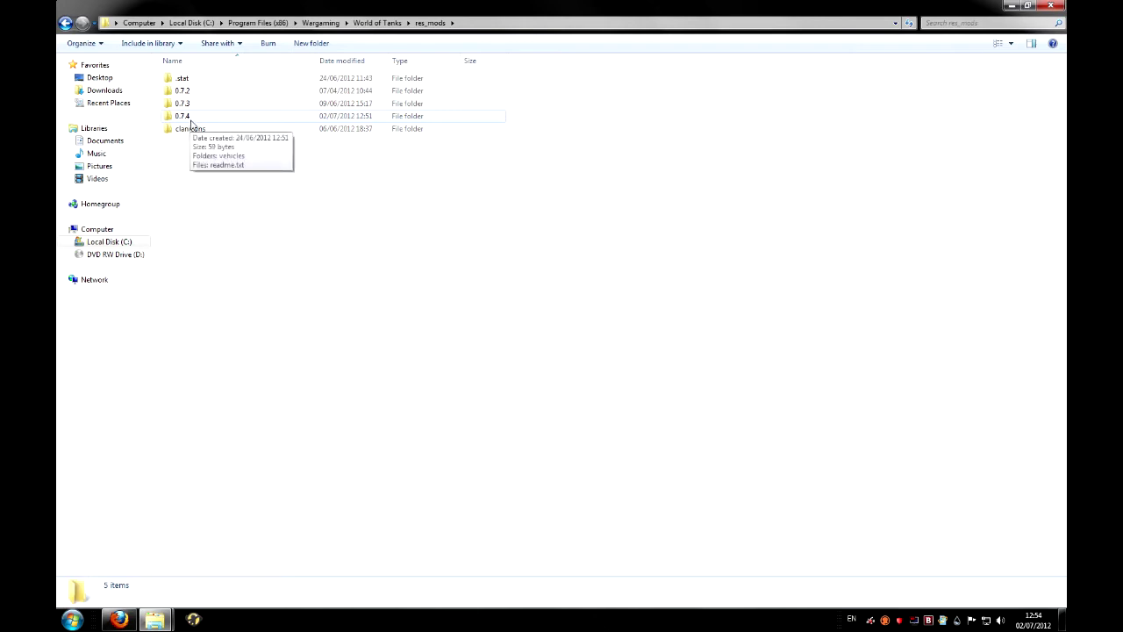
{"action": "double_click", "coordinate": [191, 120]}
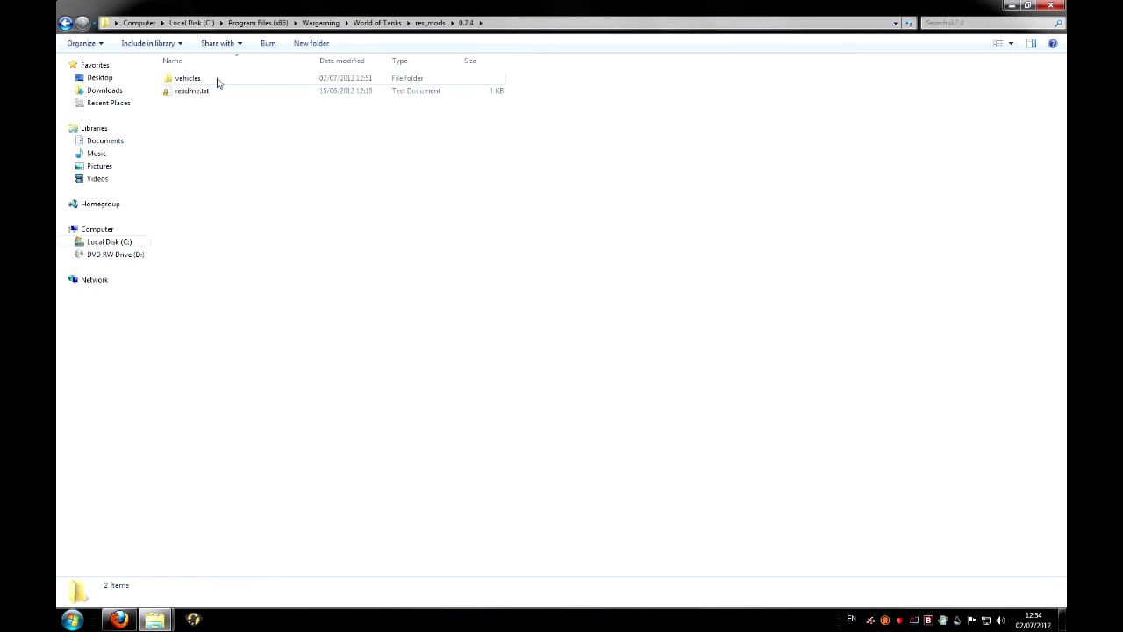
{"action": "mouse_move", "coordinate": [217, 82]}
{"action": "double_click", "coordinate": [212, 85]}
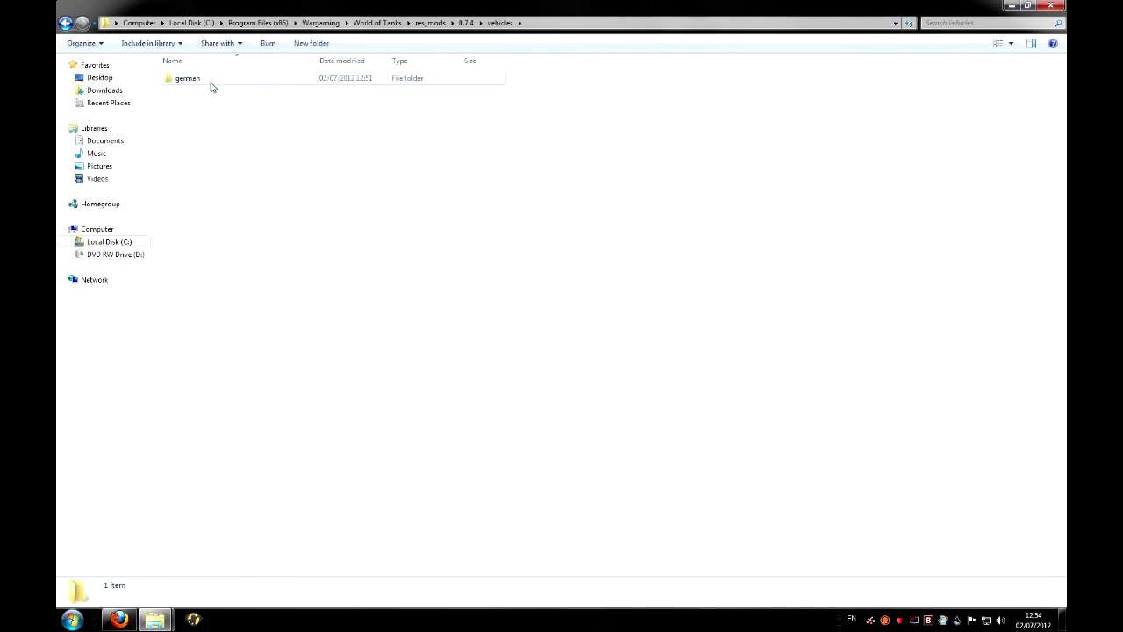
{"action": "double_click", "coordinate": [211, 85]}
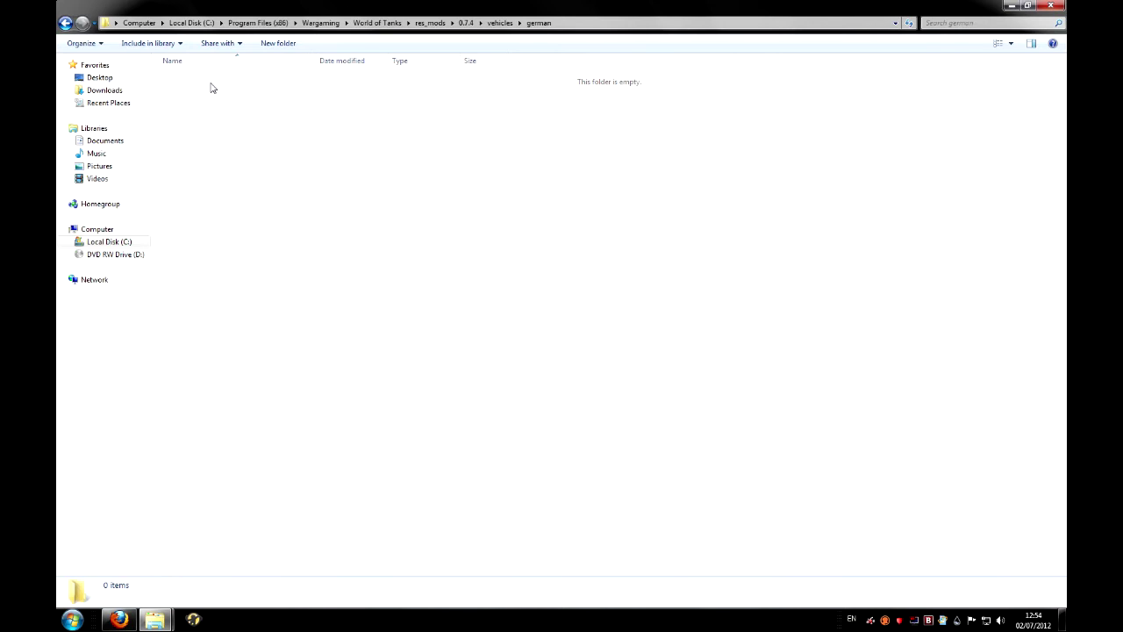
Go back to the World of Tanks folder and open res\packages\vehicles_german\vehicles\german.
{"action": "key", "text": "BackSpace"}
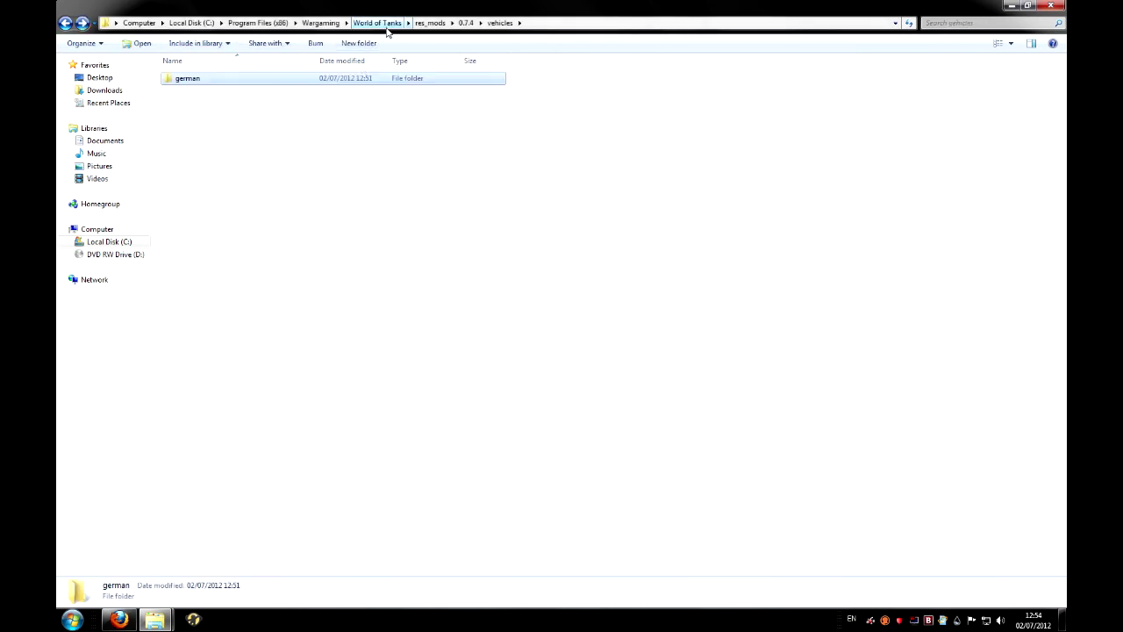
{"action": "left_click", "coordinate": [387, 27]}
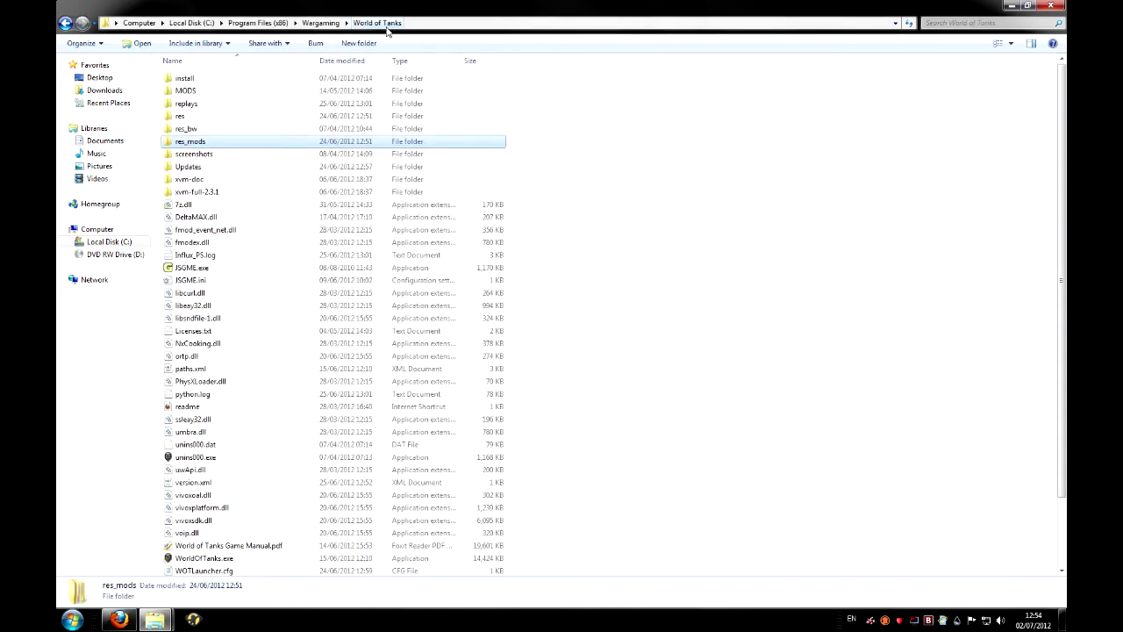
{"action": "double_click", "coordinate": [214, 118]}
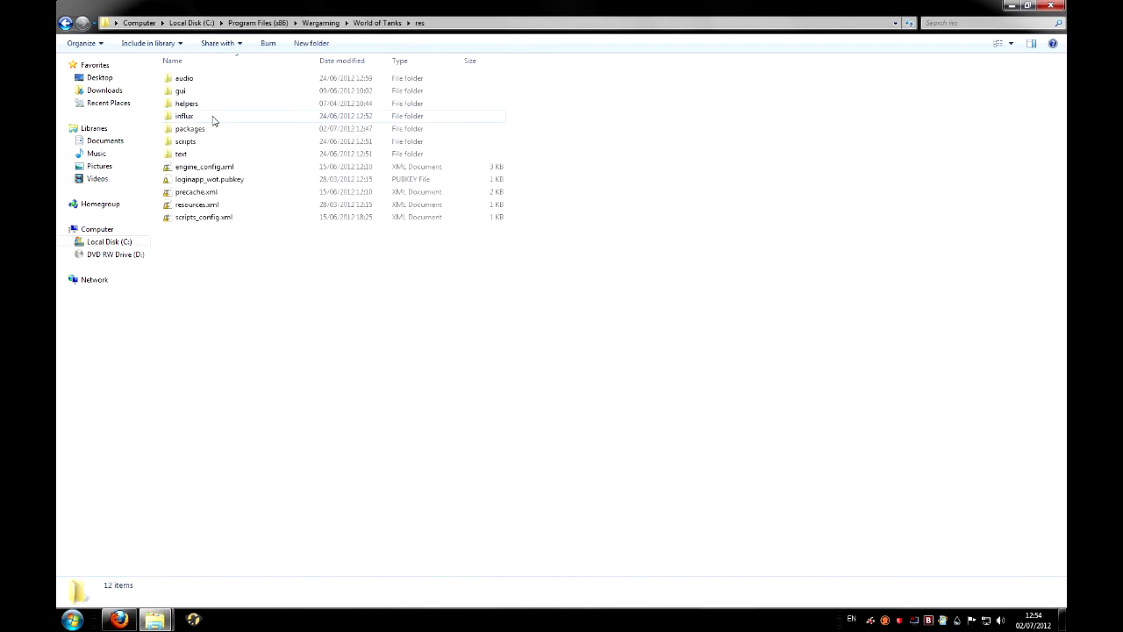
{"action": "double_click", "coordinate": [211, 130]}
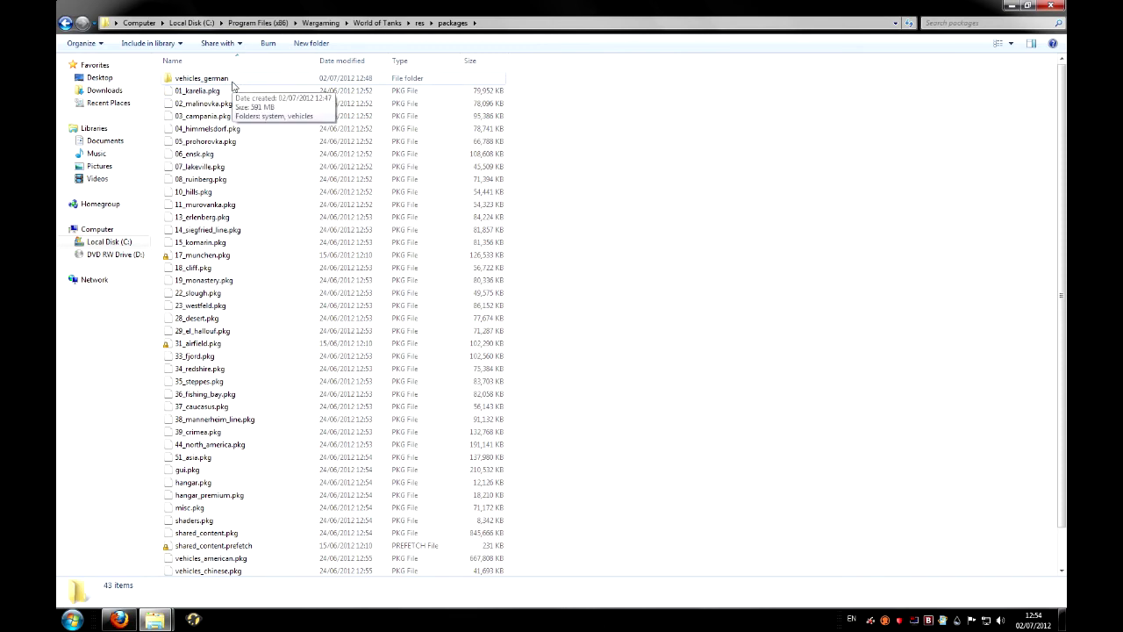
{"action": "double_click", "coordinate": [232, 84]}
{"action": "double_click", "coordinate": [208, 92]}
{"action": "double_click", "coordinate": [206, 80]}
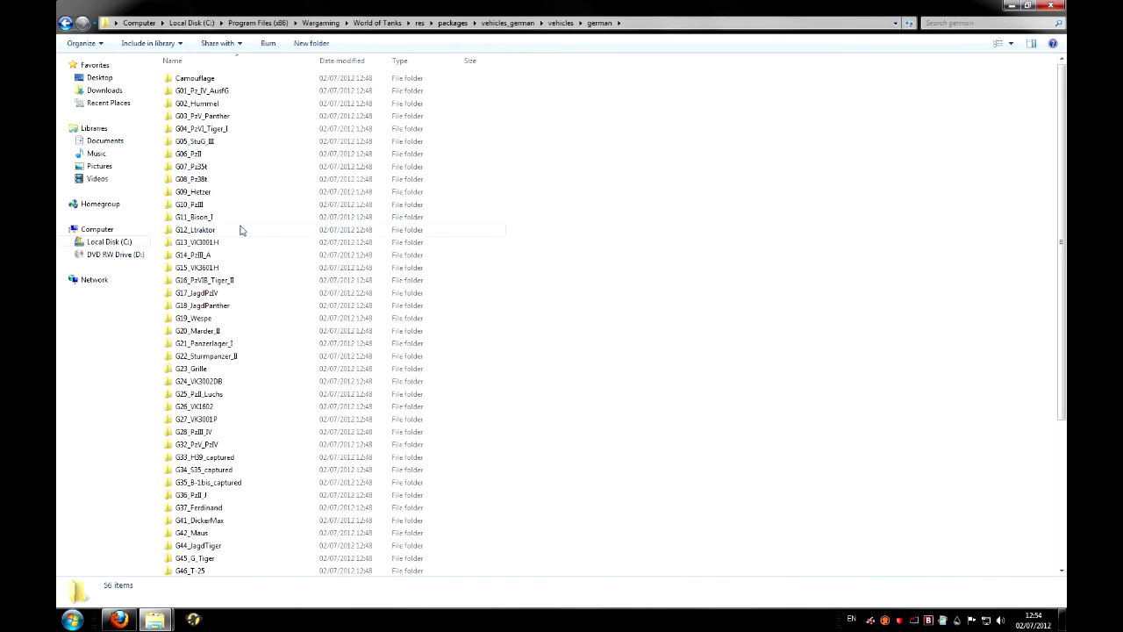
{"action": "mouse_move", "coordinate": [249, 323]}
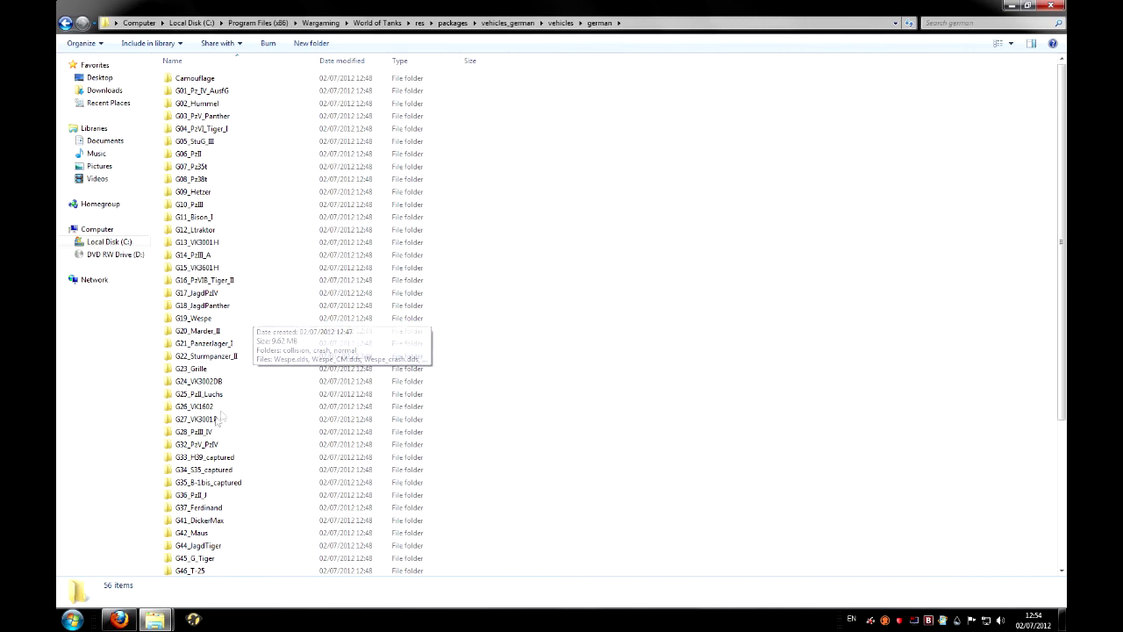
{"action": "mouse_move", "coordinate": [203, 436]}
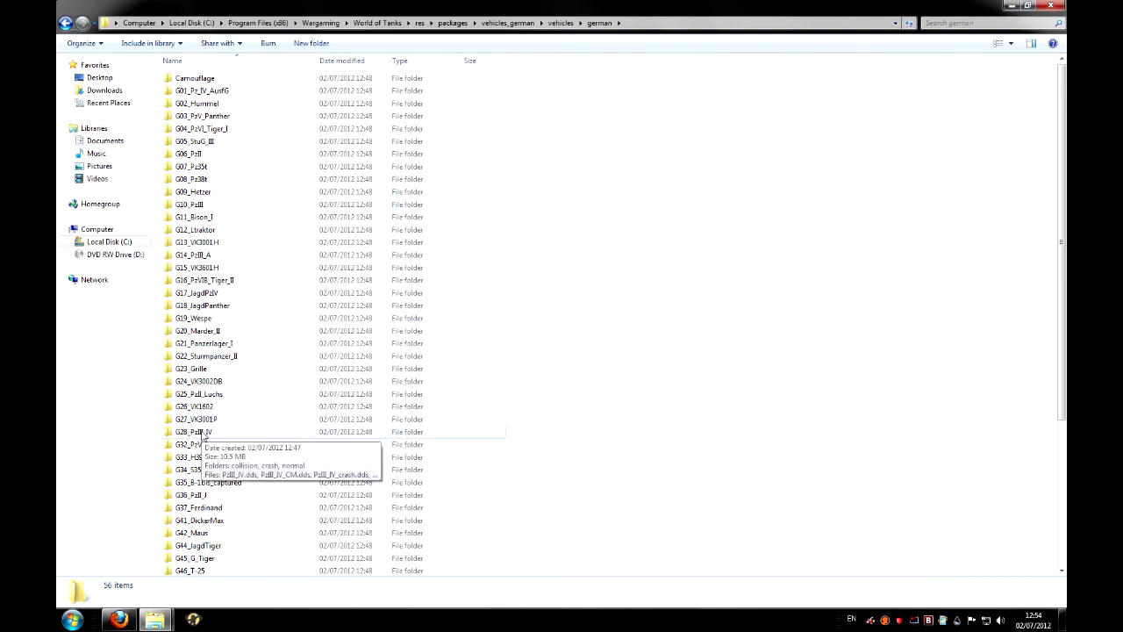
{"action": "right_click", "coordinate": [203, 436]}
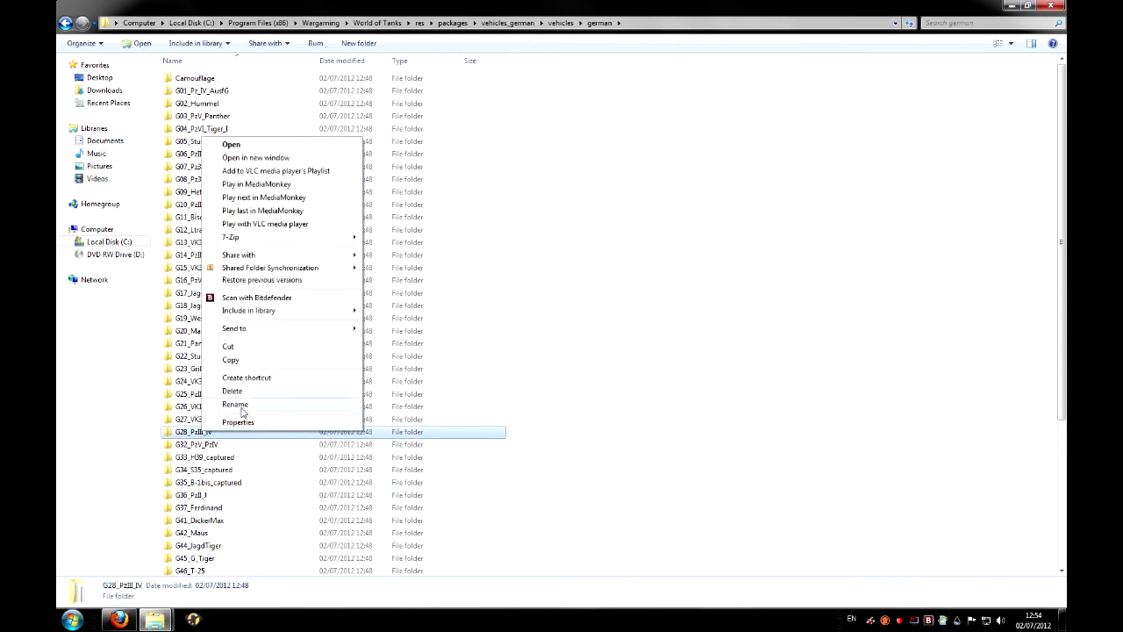
{"action": "left_click", "coordinate": [236, 405]}
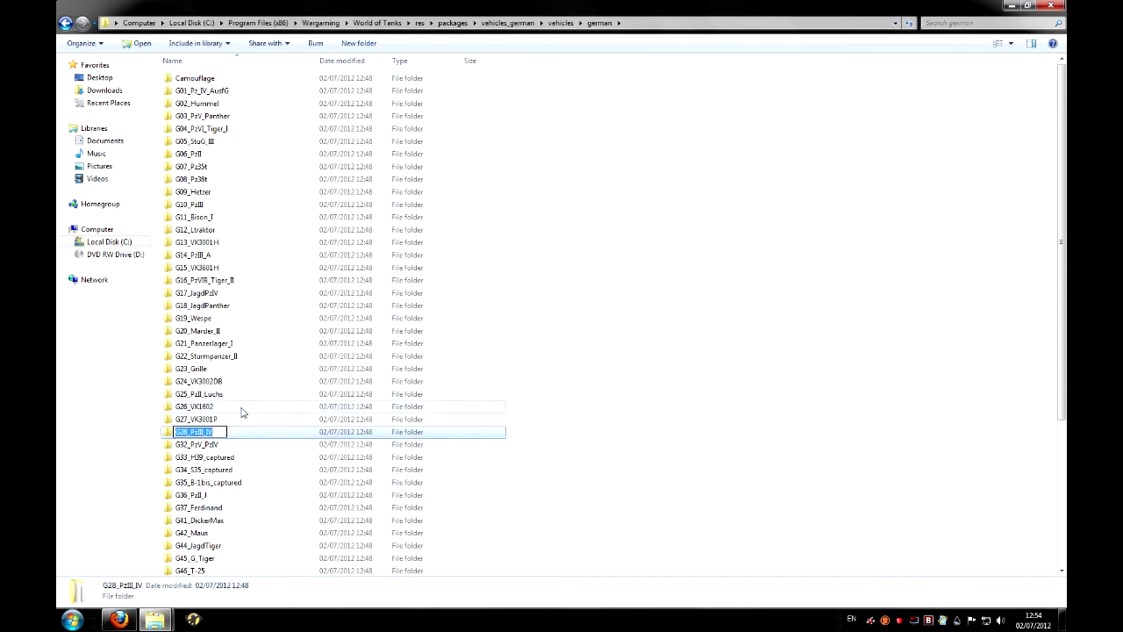
{"action": "left_click", "coordinate": [570, 446]}
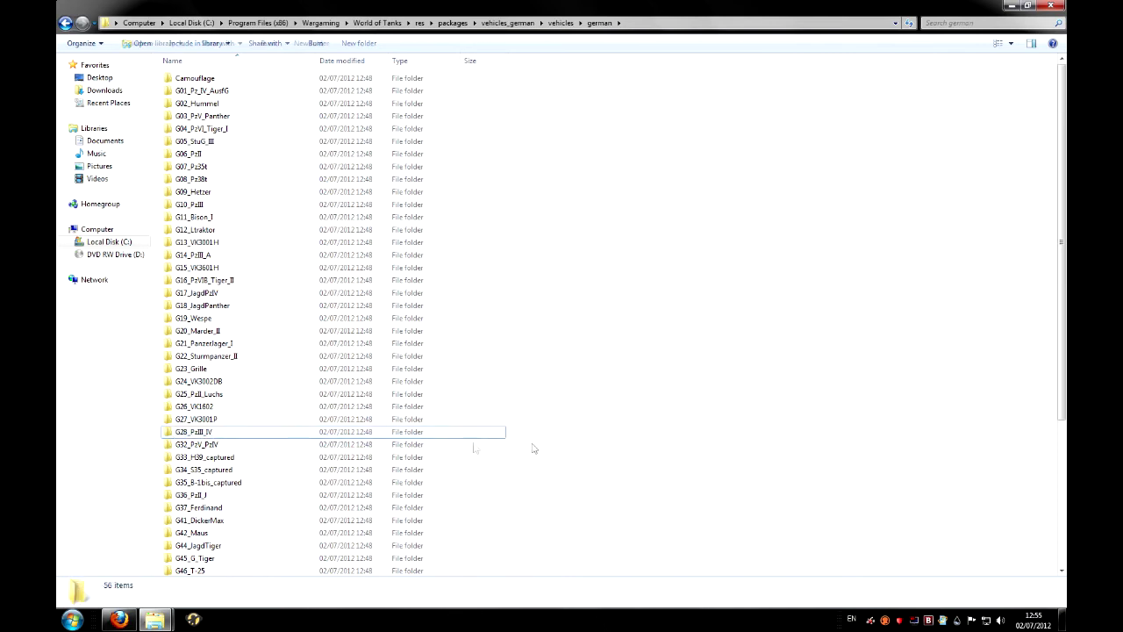
Copy the name of the G28_PzIII_IV folder without changing it.
{"action": "right_click", "coordinate": [428, 439]}
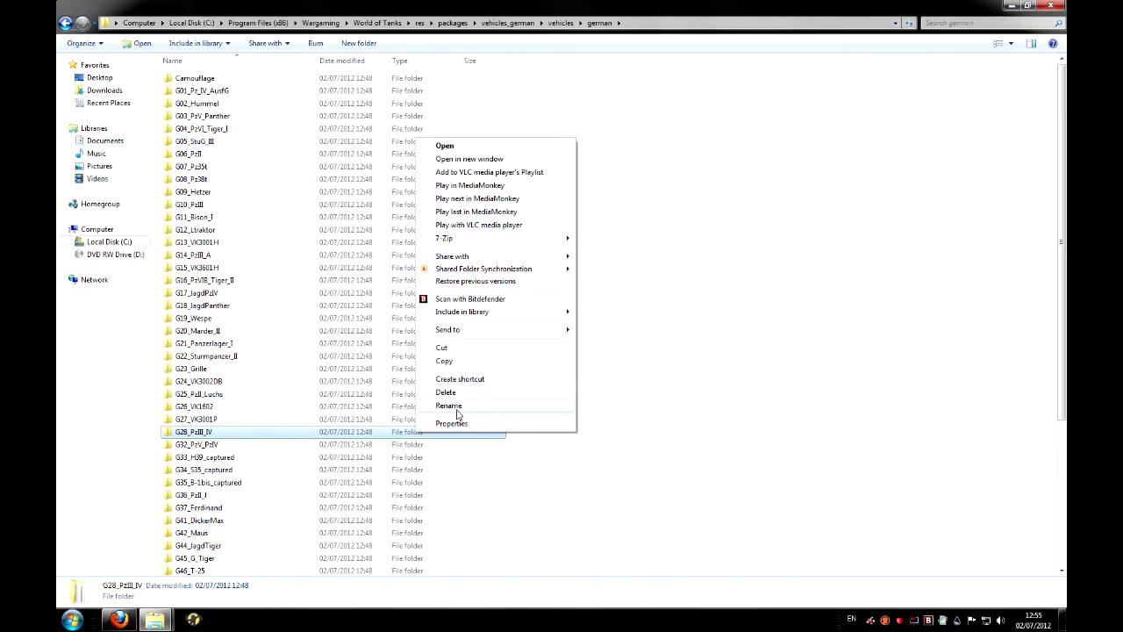
{"action": "left_click", "coordinate": [458, 408]}
{"action": "key", "text": "ctrl+c"}
{"action": "left_click", "coordinate": [537, 432]}
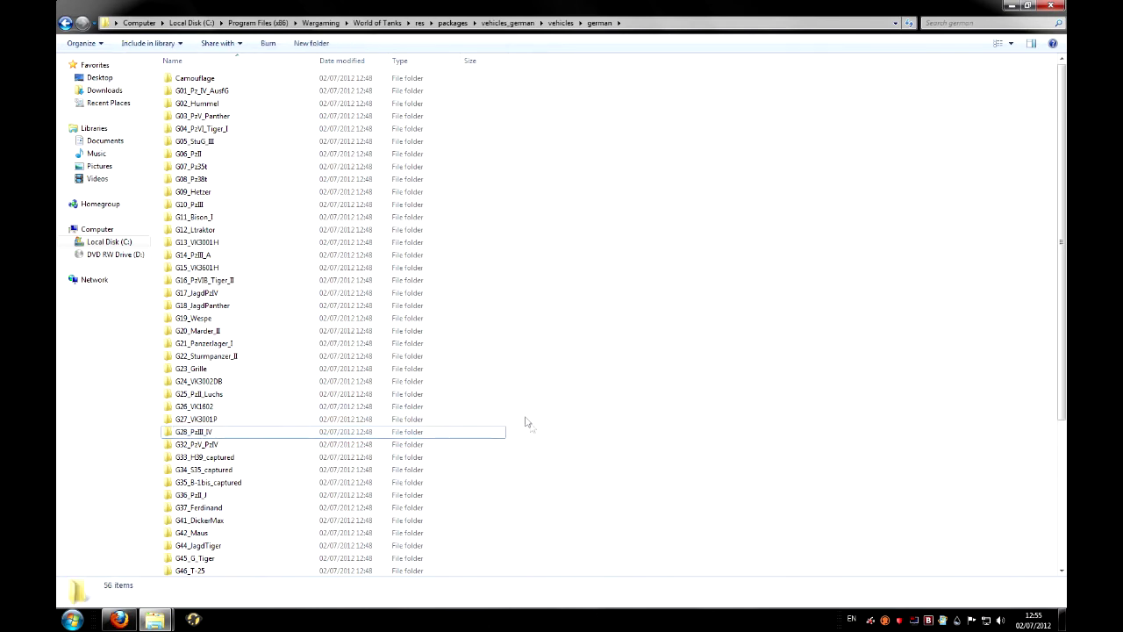
Return to the World of Tanks folder and open res_mods\0.7.4\vehicles\german.
{"action": "key", "text": "BackSpace"}
{"action": "key", "text": "BackSpace"}
{"action": "key", "text": "BackSpace"}
{"action": "key", "text": "BackSpace"}
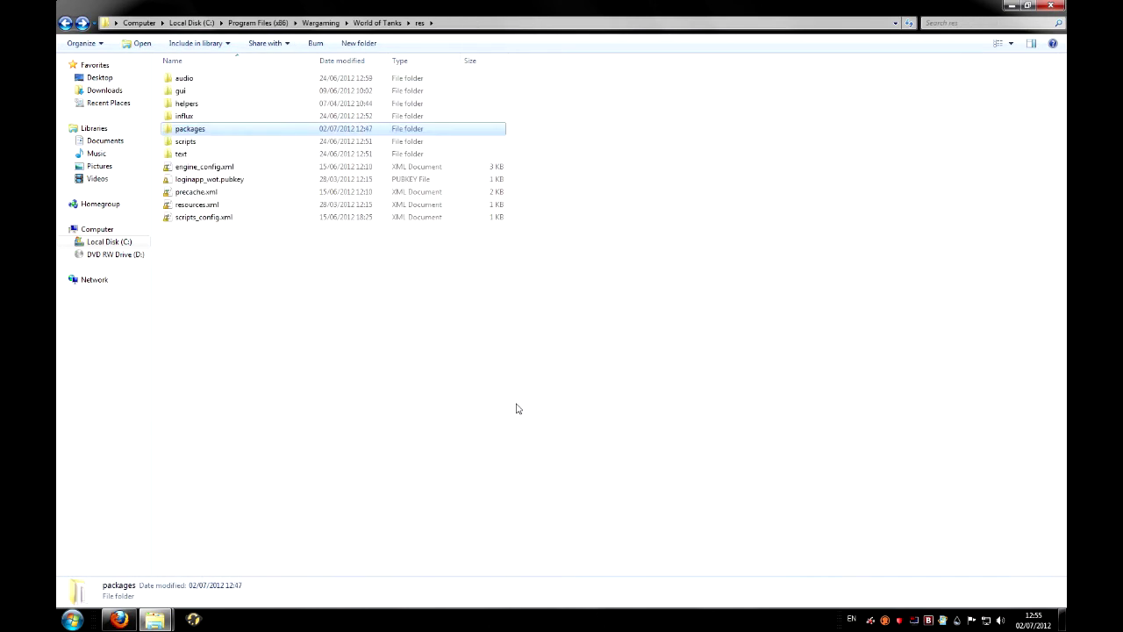
{"action": "key", "text": "BackSpace"}
{"action": "key", "text": "Down"}
{"action": "key", "text": "Down"}
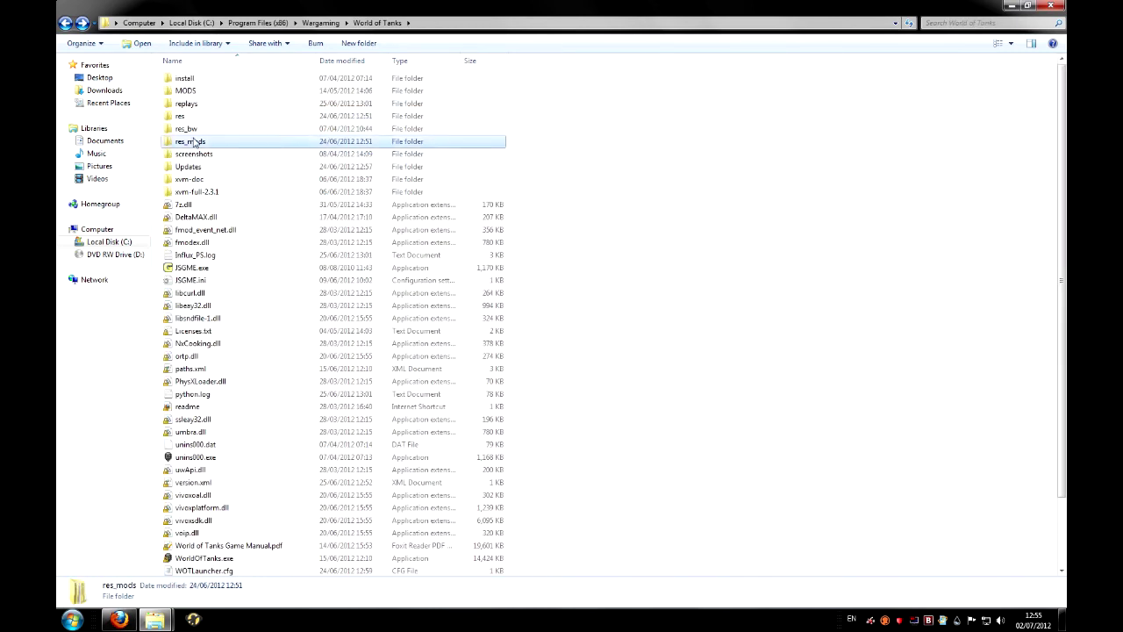
{"action": "key", "text": "Return"}
{"action": "double_click", "coordinate": [210, 115]}
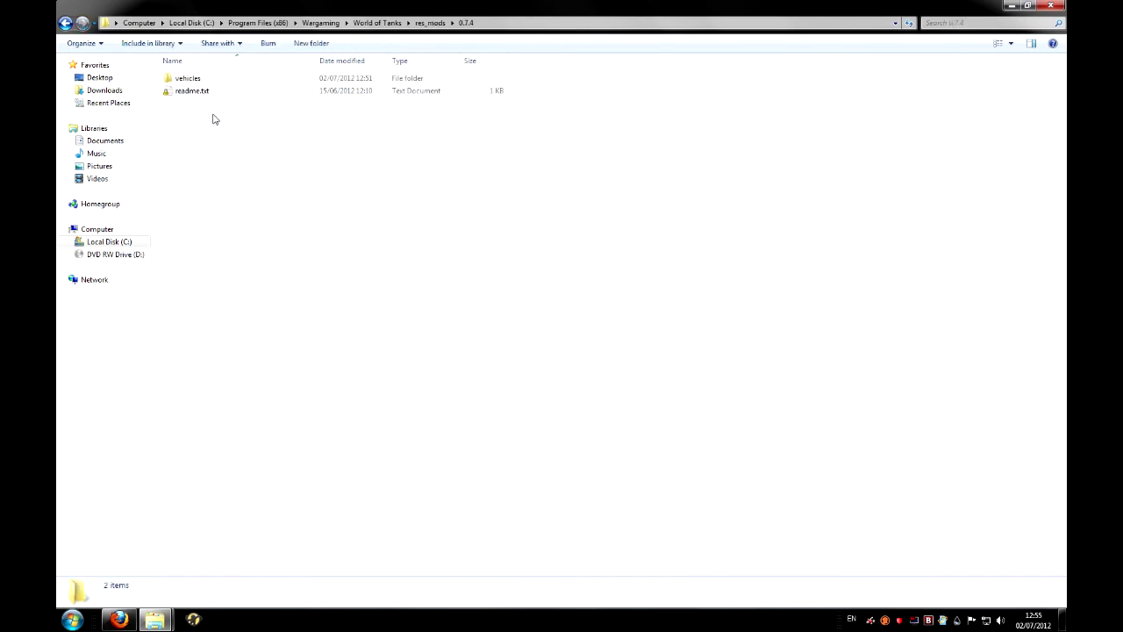
{"action": "double_click", "coordinate": [219, 81]}
{"action": "double_click", "coordinate": [220, 81]}
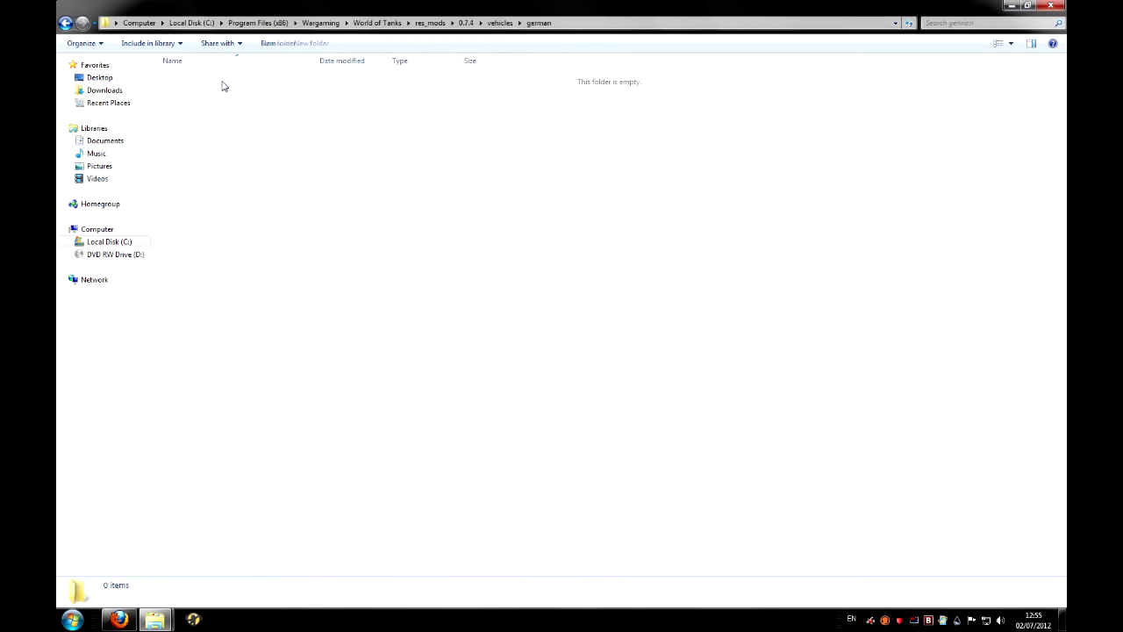
Create a folder named G28_PzIII_IV in res_mods\0.7.4\vehicles\german using the copied name and open it.
{"action": "right_click", "coordinate": [222, 128]}
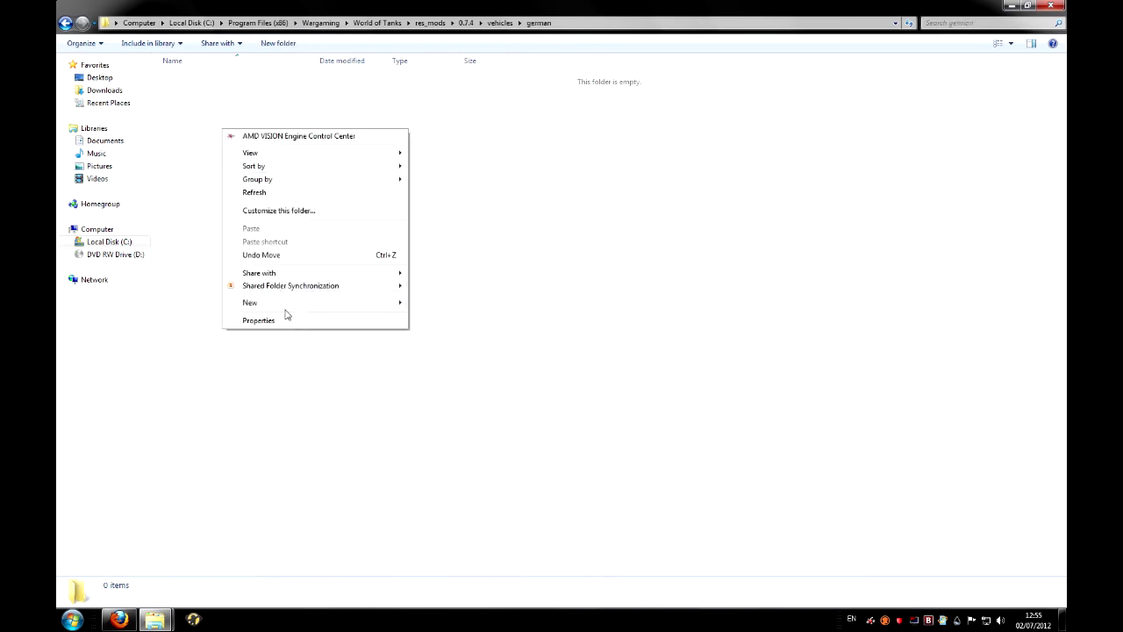
{"action": "mouse_move", "coordinate": [289, 303]}
{"action": "left_click", "coordinate": [434, 302]}
{"action": "key", "text": "ctrl+v"}
{"action": "left_click", "coordinate": [430, 304]}
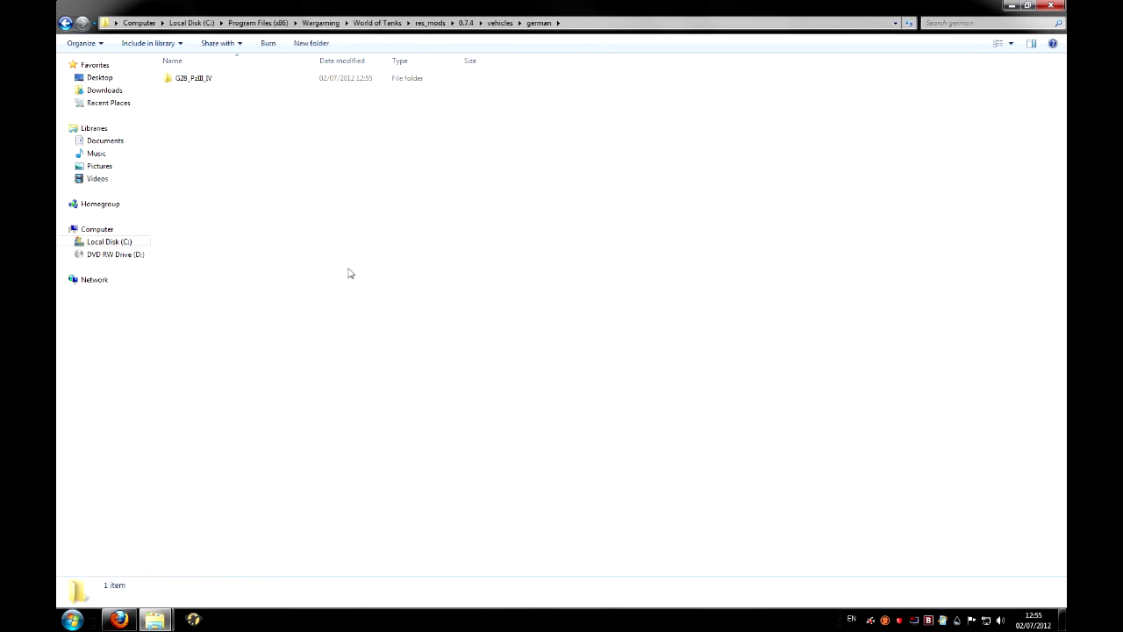
{"action": "double_click", "coordinate": [219, 78]}
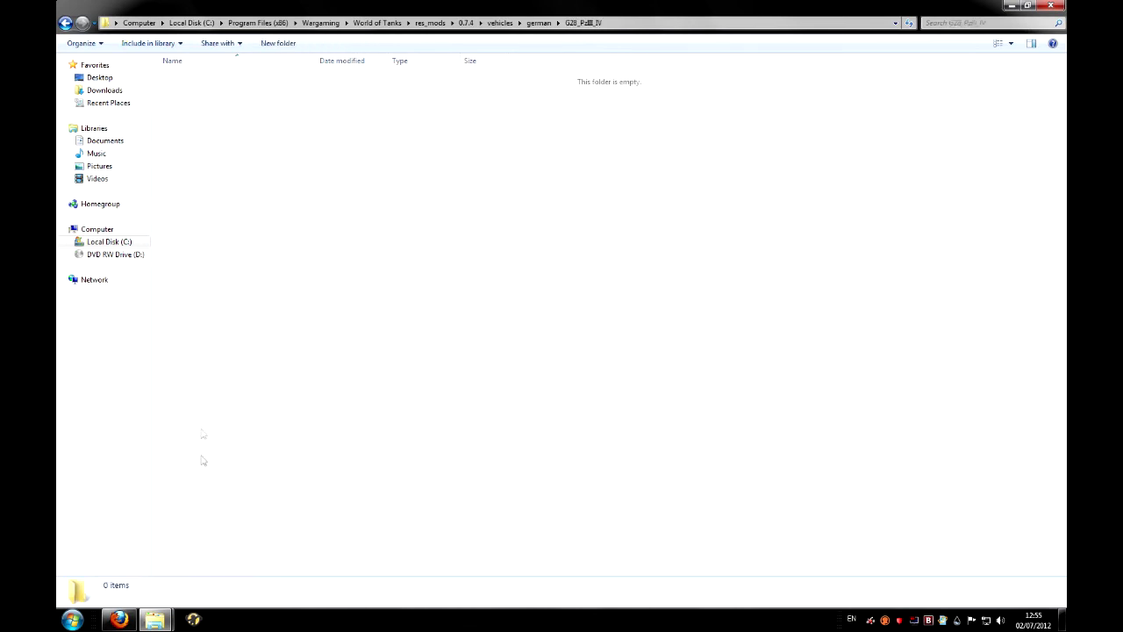
Copy PzIII_IV.dds from the WoT downloads folder into the new G28_PzIII_IV folder.
{"action": "mouse_move", "coordinate": [154, 620]}
{"action": "left_click", "coordinate": [246, 559]}
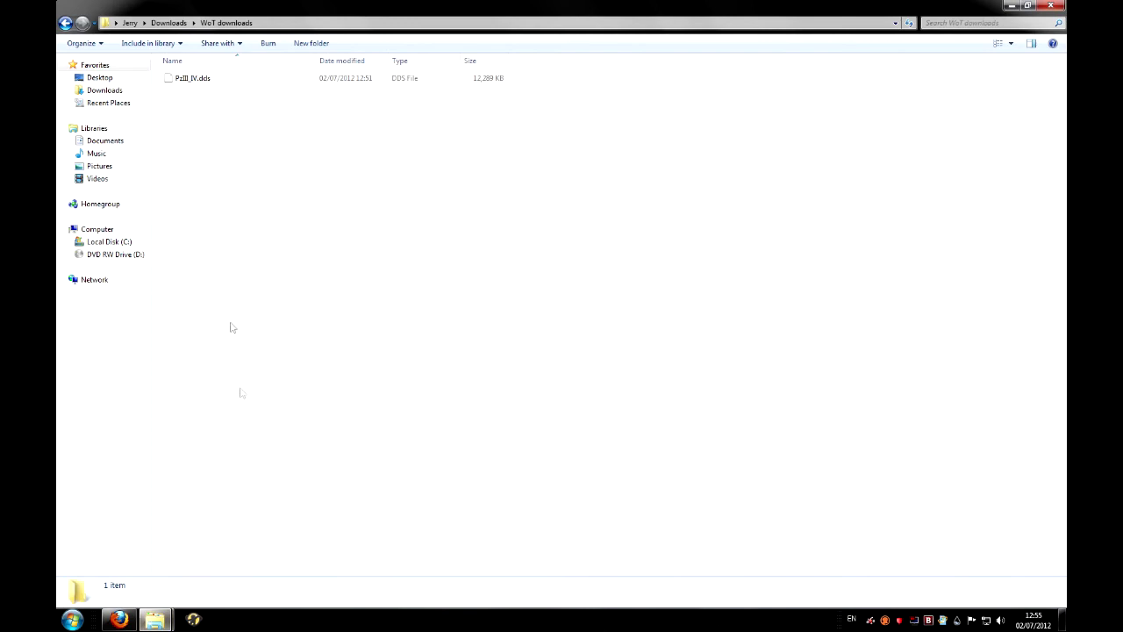
{"action": "left_click", "coordinate": [209, 78]}
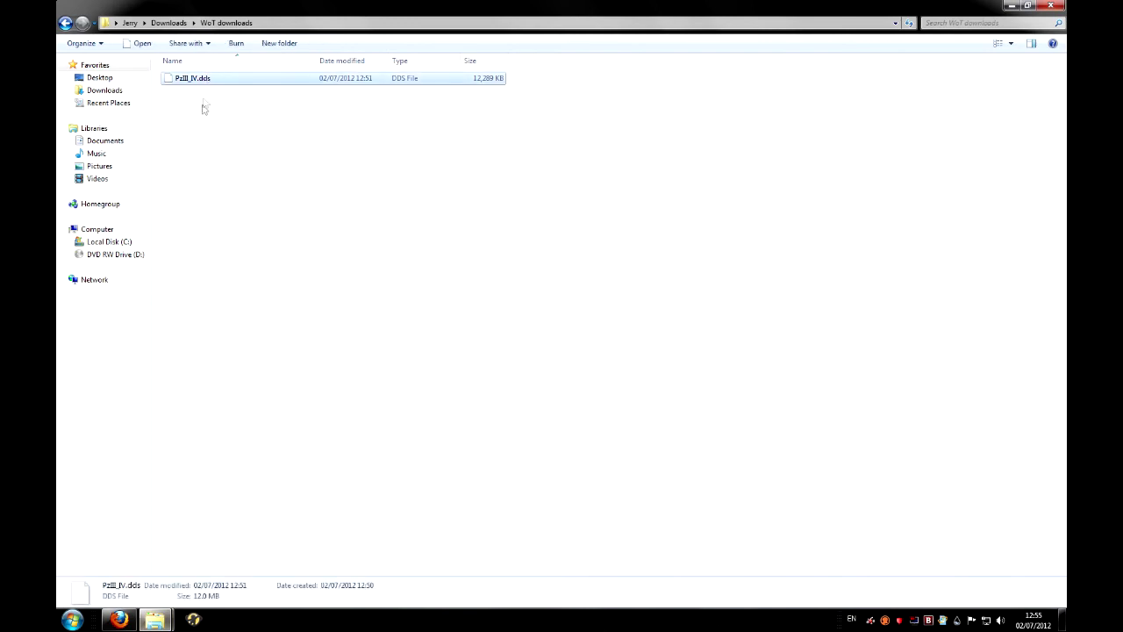
{"action": "left_click_drag", "start_coordinate": [173, 620], "coordinate": [244, 441]}
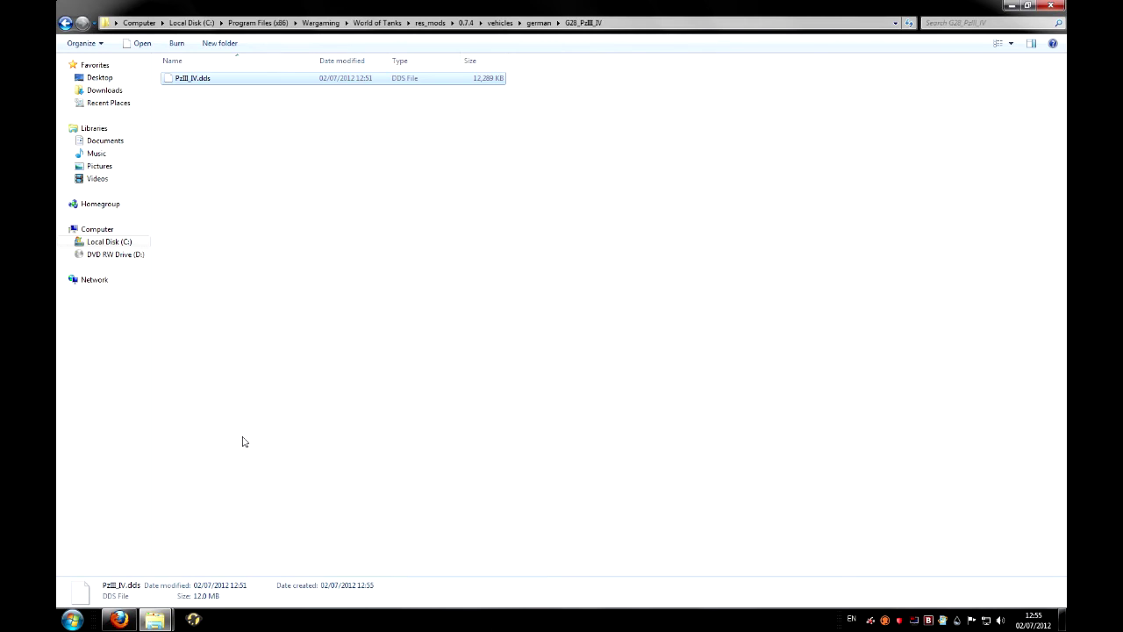
{"action": "left_click", "coordinate": [244, 442]}
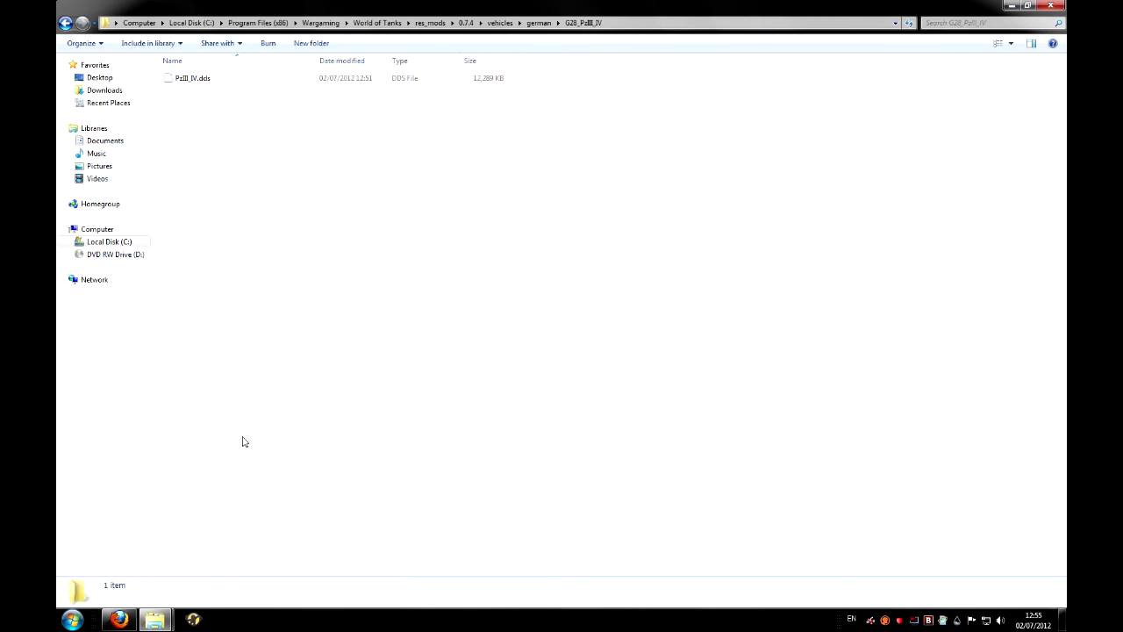
Return to the main World of Tanks folder and launch the game.
{"action": "left_click", "coordinate": [377, 27]}
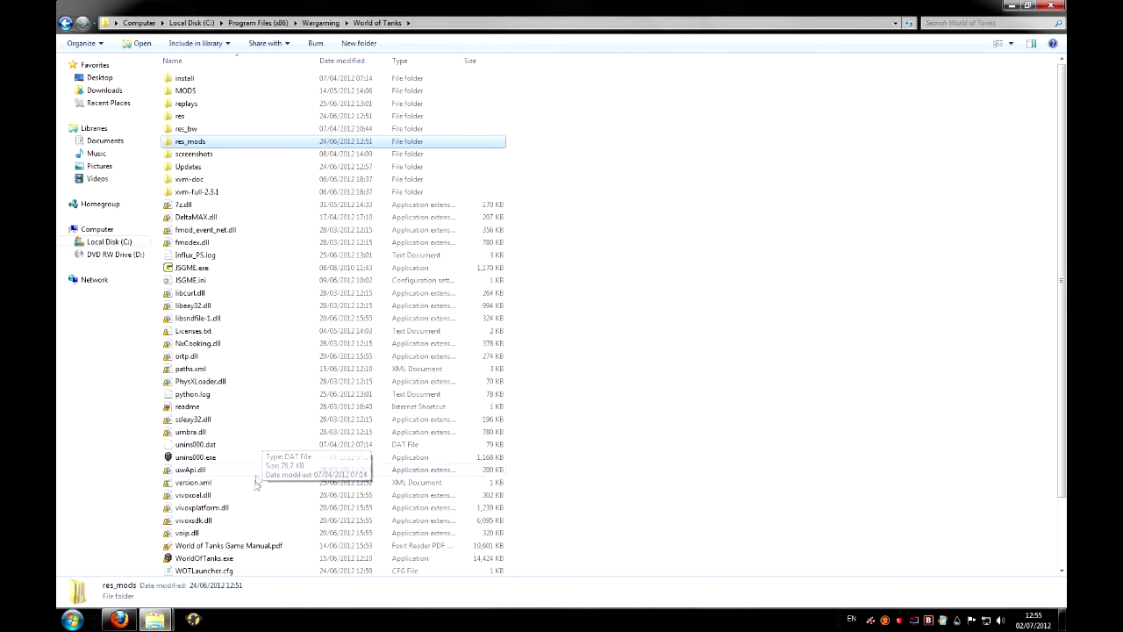
{"action": "scroll", "coordinate": [257, 511], "scroll_direction": "down", "scroll_amount": 1}
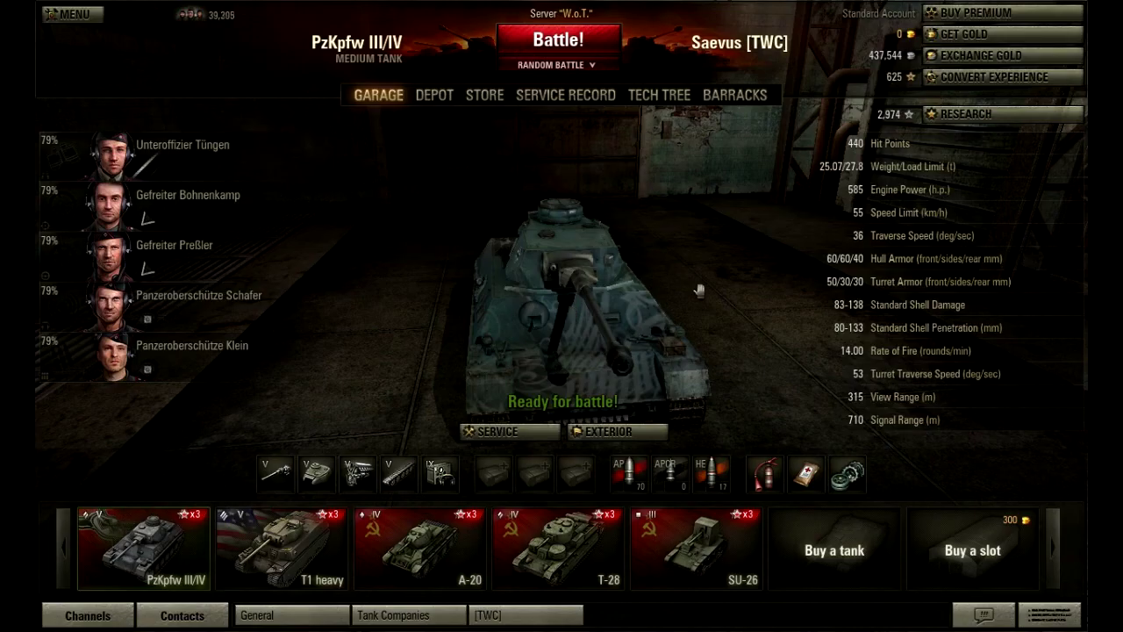
Inspect the PzKpfw III/IV skin from several sides in the garage and check its exterior camouflage options.
{"action": "left_click_drag", "start_coordinate": [699, 290], "coordinate": [783, 314]}
{"action": "left_click_drag", "start_coordinate": [526, 300], "coordinate": [474, 308]}
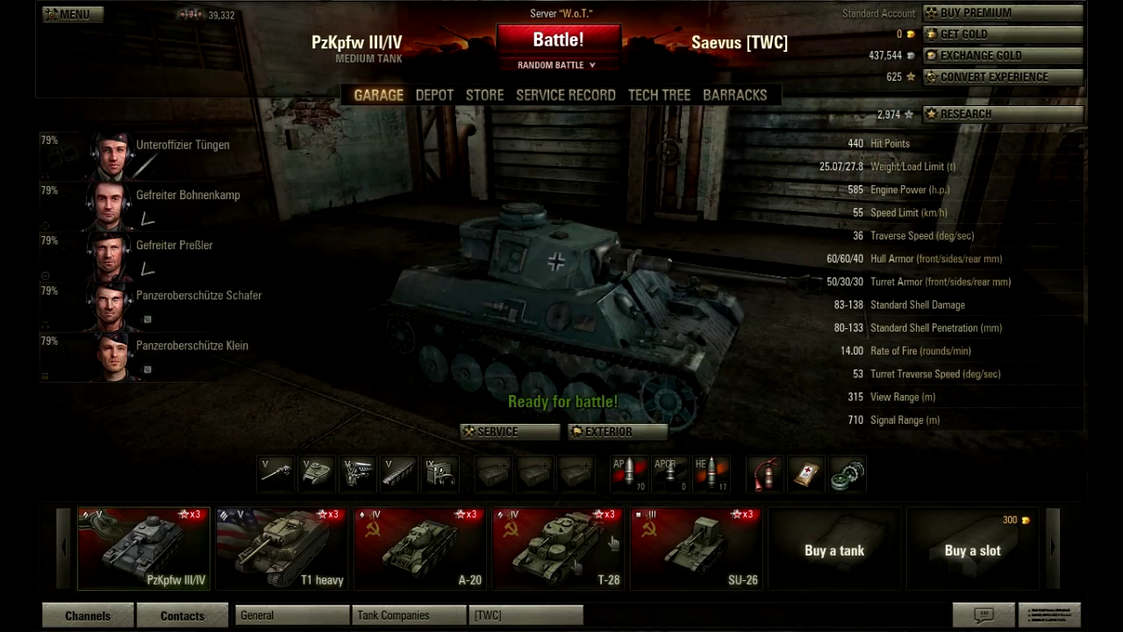
{"action": "left_click", "coordinate": [605, 431]}
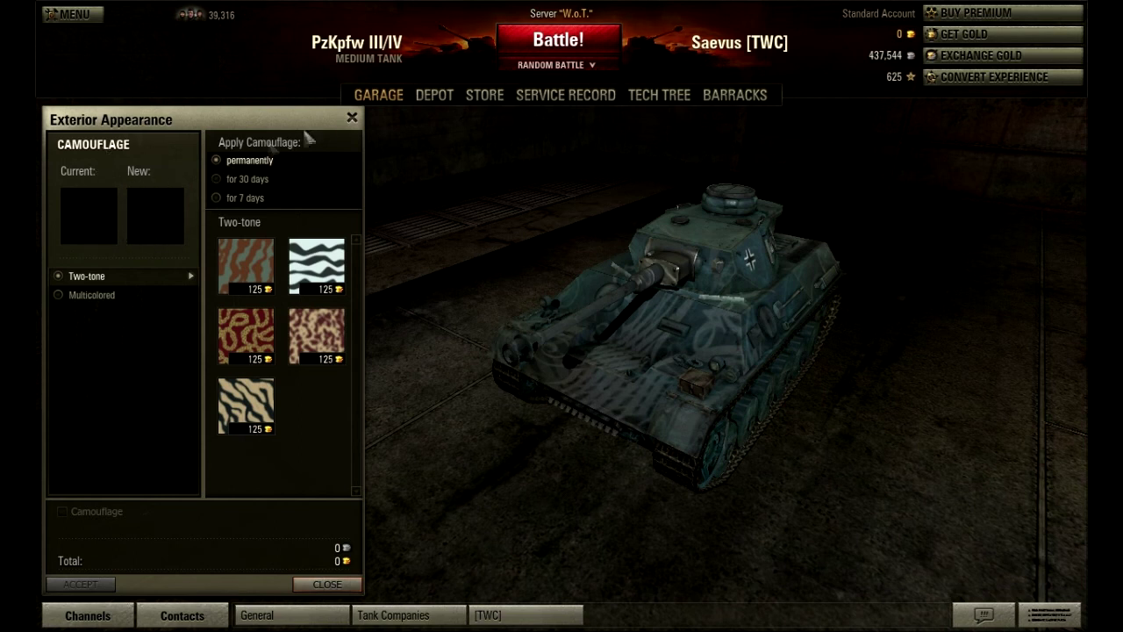
{"action": "left_click", "coordinate": [352, 119]}
{"action": "left_click_drag", "start_coordinate": [606, 313], "coordinate": [219, 263]}
{"action": "left_click_drag", "start_coordinate": [449, 254], "coordinate": [531, 261]}
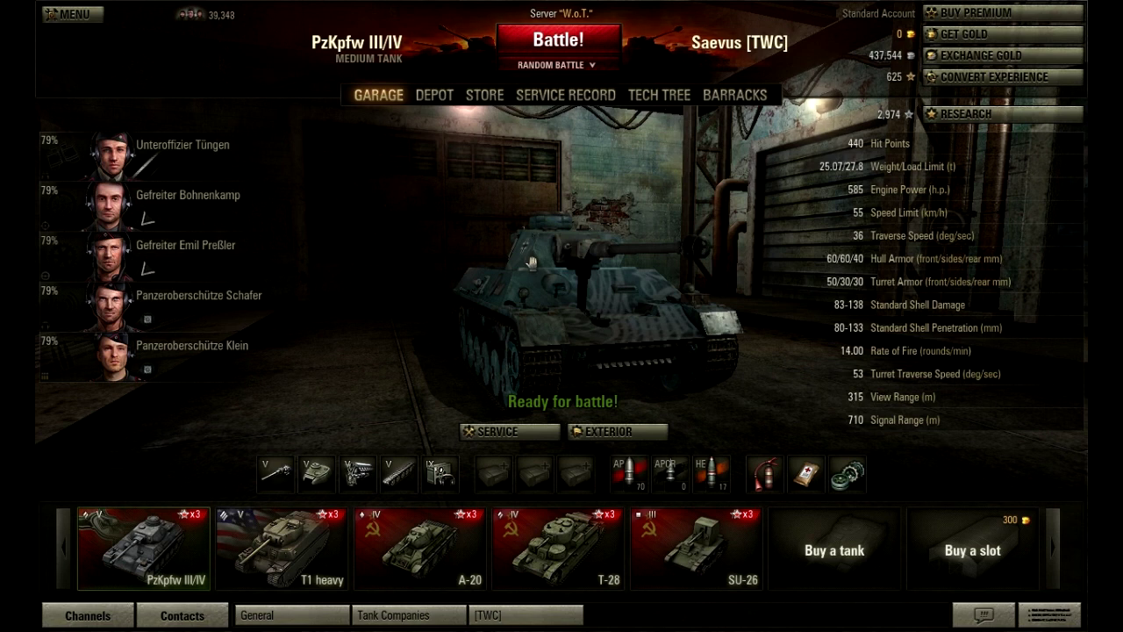
Mount the PzKpfw-IV-Turm Ausf. F turret on the PzKpfw III/IV, then switch to the other turret.
{"action": "left_click", "coordinate": [315, 472]}
{"action": "left_click", "coordinate": [358, 429]}
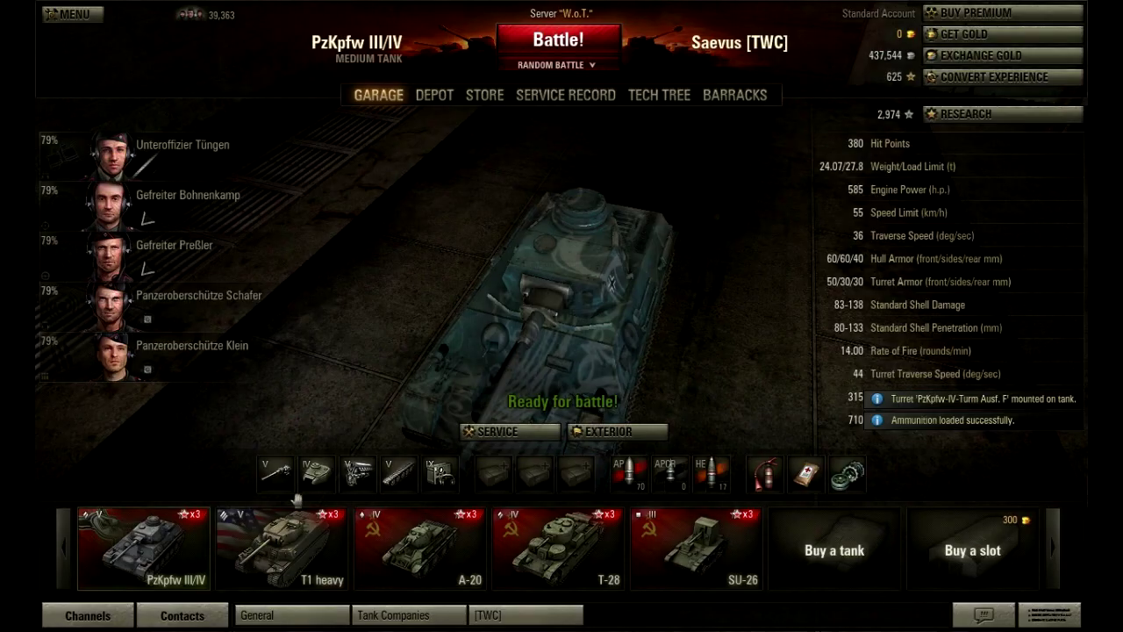
{"action": "left_click", "coordinate": [311, 478]}
{"action": "left_click", "coordinate": [375, 370]}
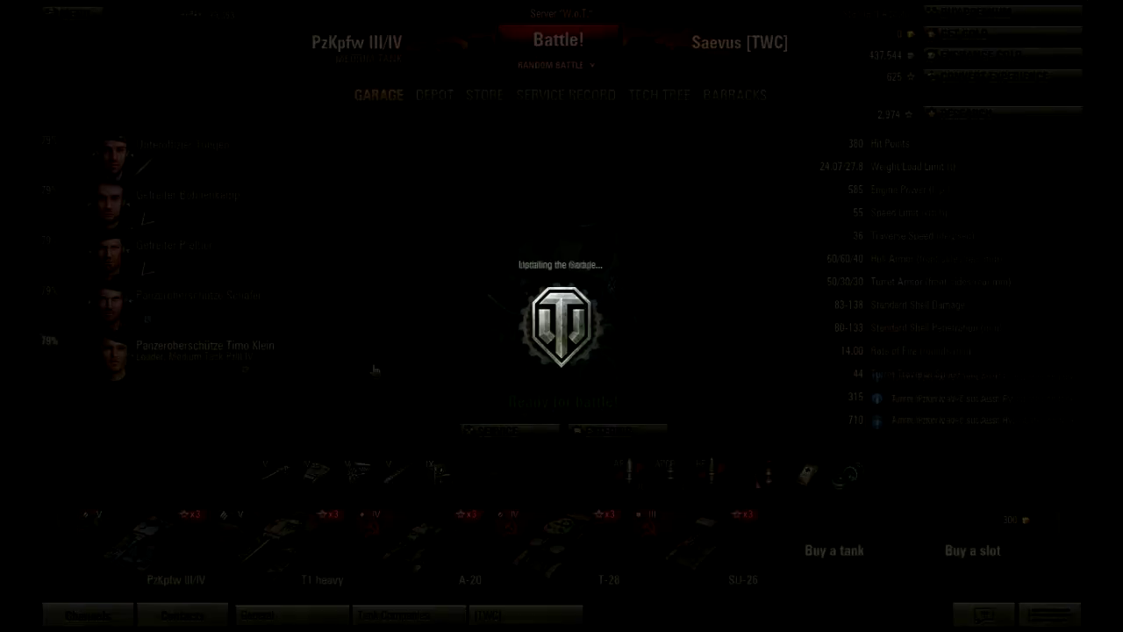